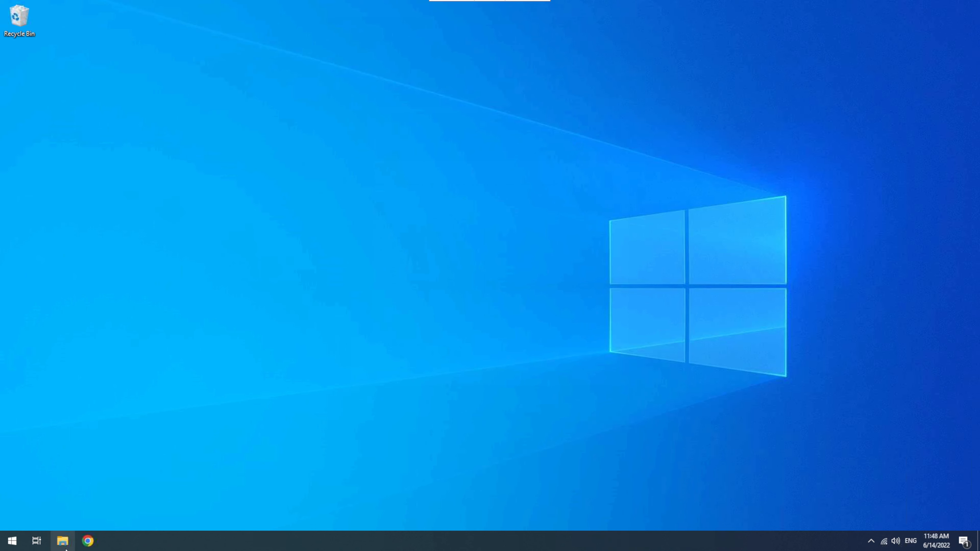
Step: Switch to Chrome and open the python.org downloads page
left_click(88, 540)
left_click(355, 27)
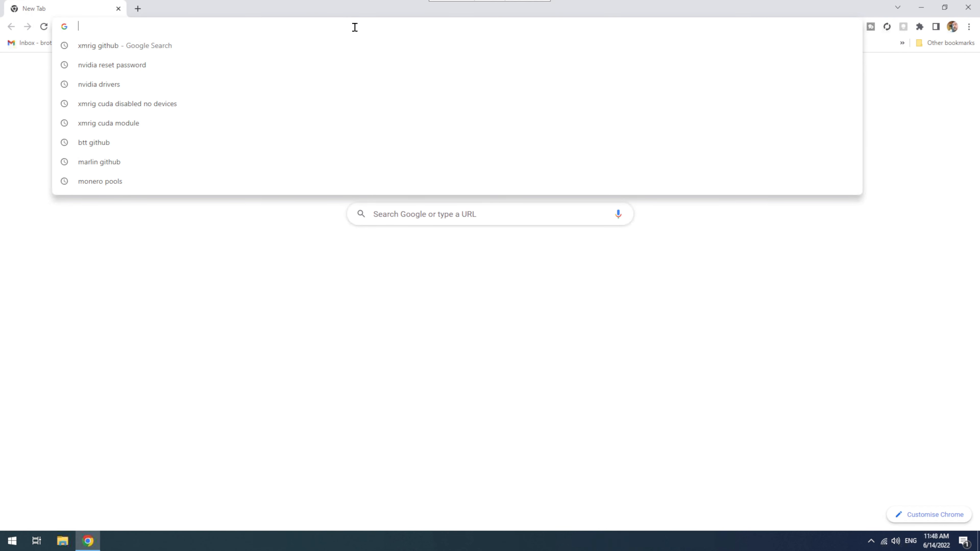
type("pytho0n")
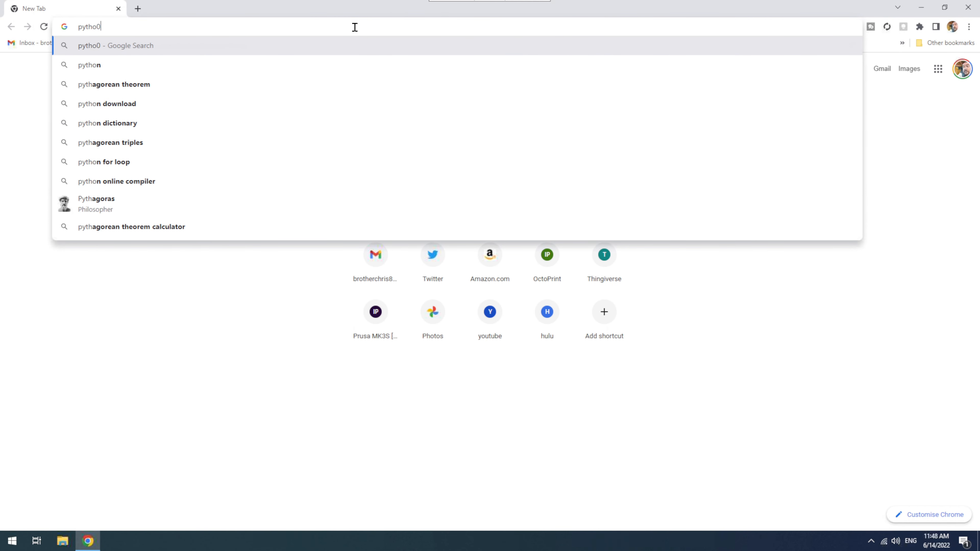
type(".")
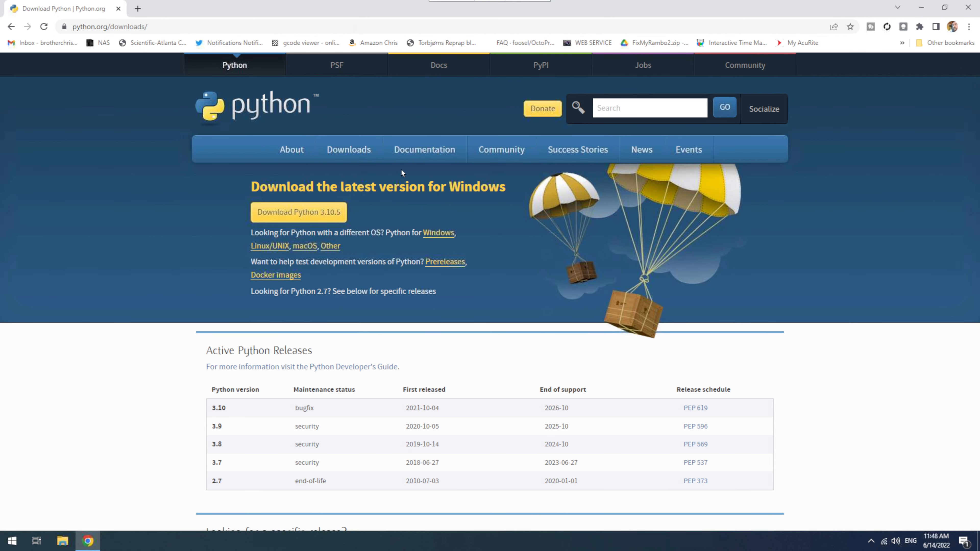
Step: Download Python 3.10.5 for Windows and launch the downloaded installer
mouse_move(361, 157)
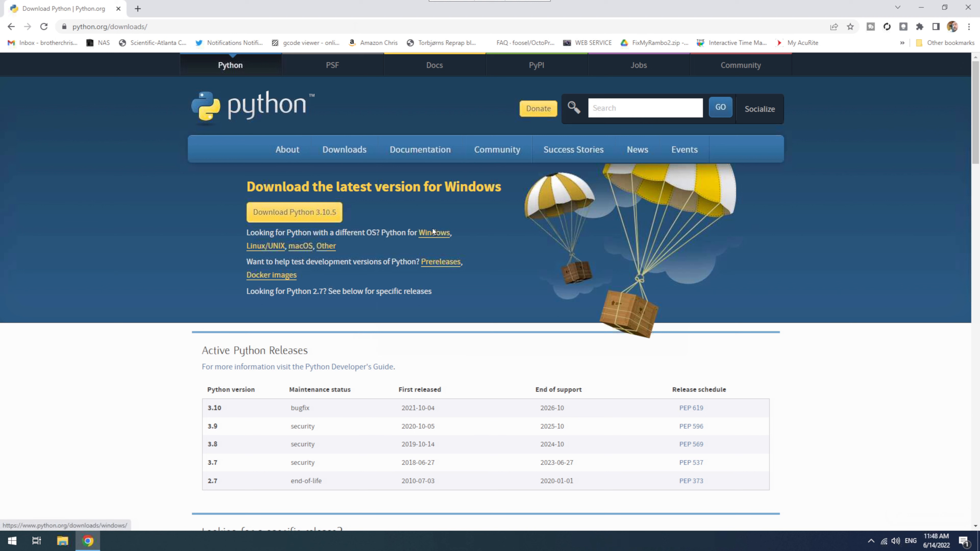
left_click(336, 217)
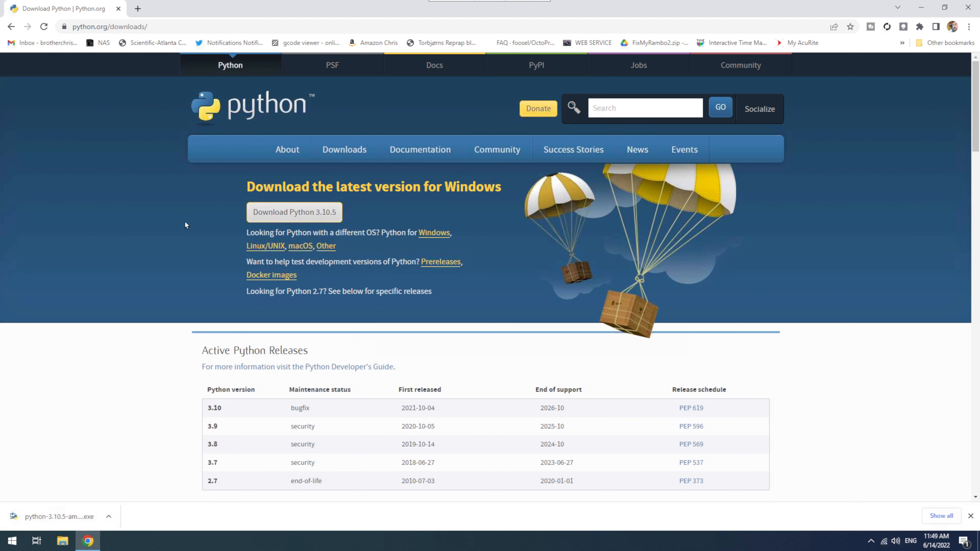
left_click(67, 523)
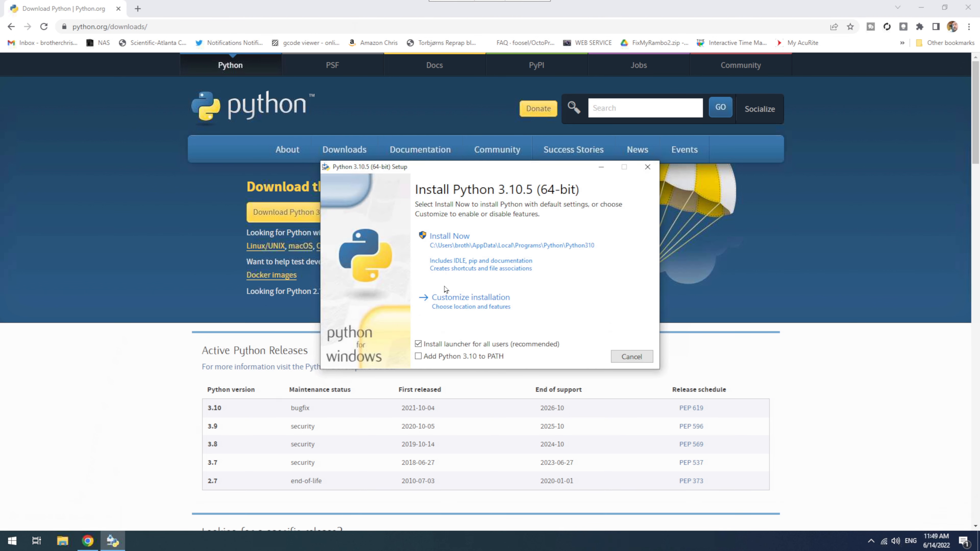
Step: Configure a customized Python installation that adds Python 3.10 to PATH and installs for all users
left_click(419, 357)
left_click(462, 305)
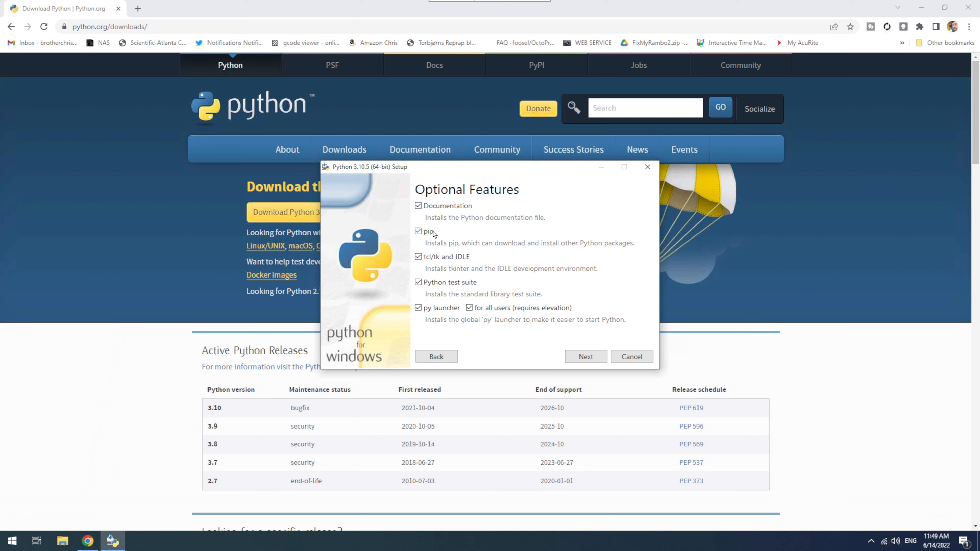
left_click(420, 257)
left_click(586, 357)
left_click(418, 207)
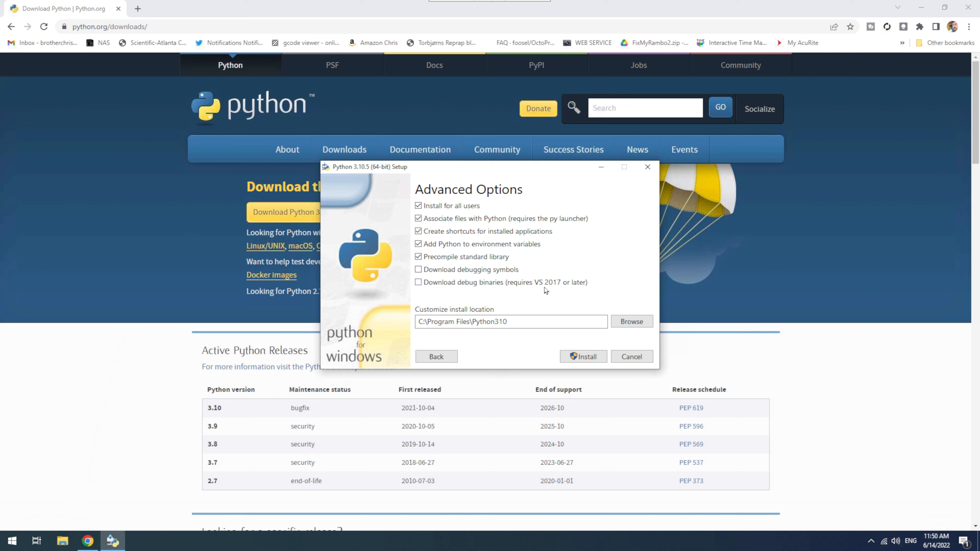
Step: Install Python, disable the path length limit and close the setup
left_click(583, 357)
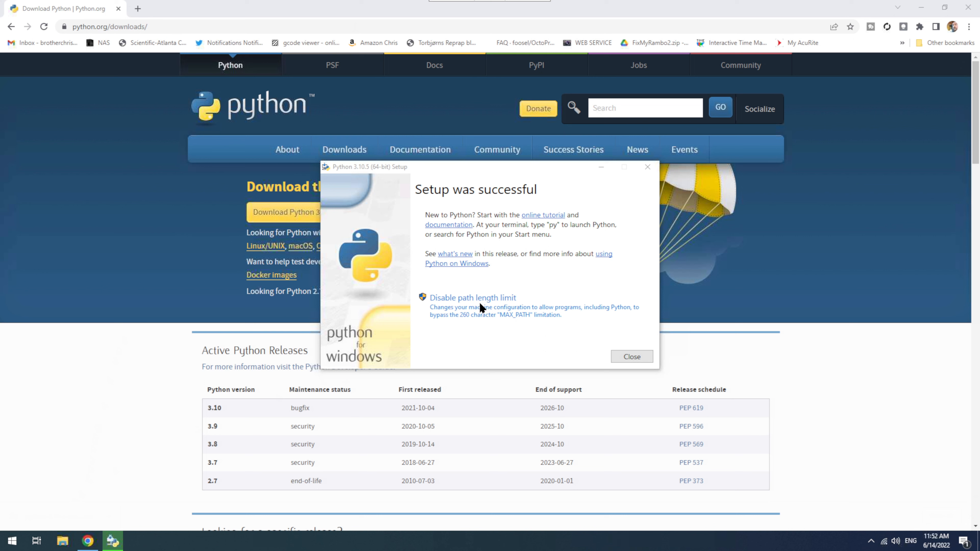
left_click(481, 311)
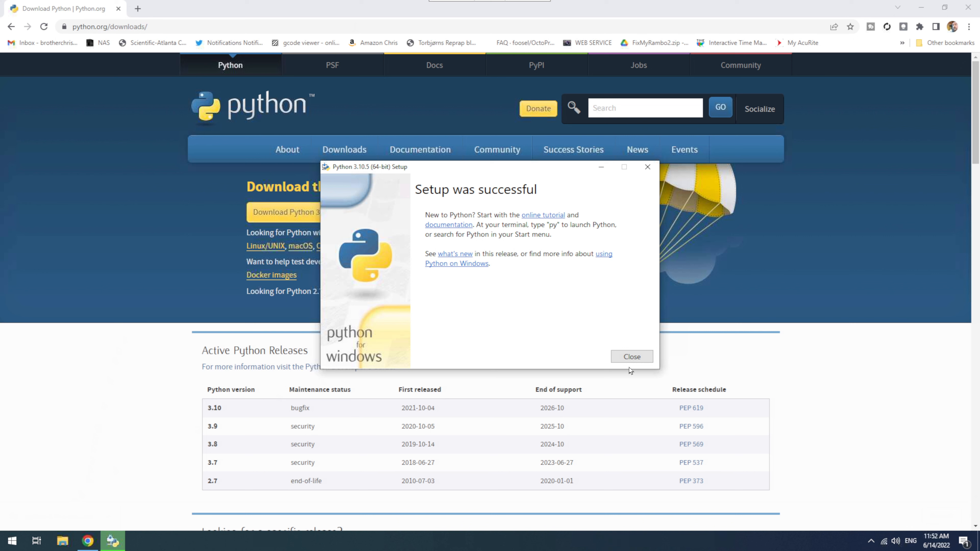
left_click(626, 359)
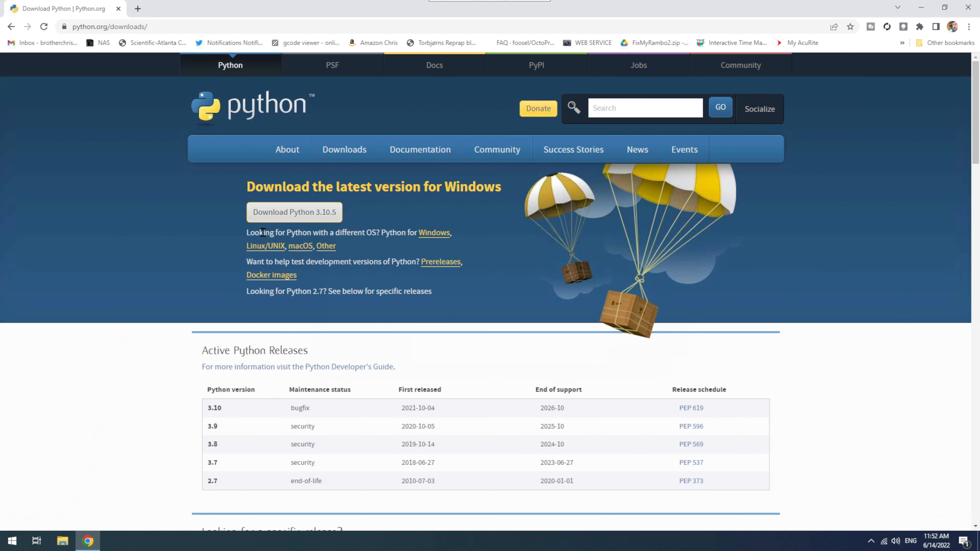
Step: Search for "visual studio download" in a new browser tab and open Microsoft's Visual Studio downloads page
key("ctrl+t")
left_click(188, 26)
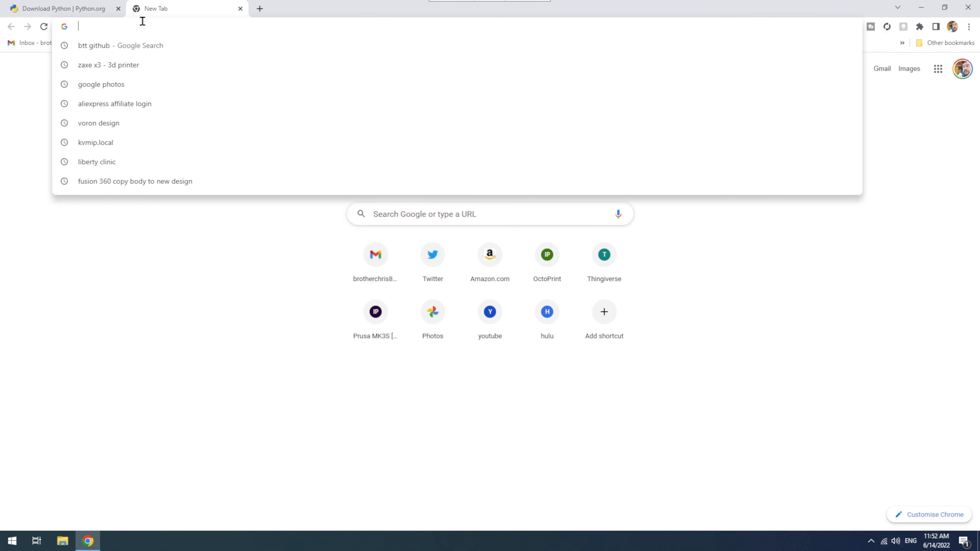
type("vis")
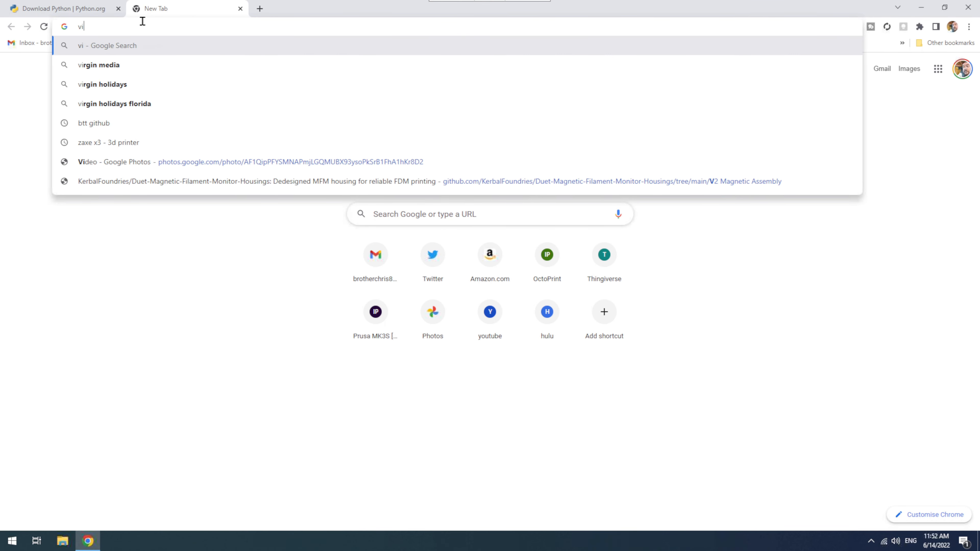
key("Down")
key("Down")
key("Down")
key("Down")
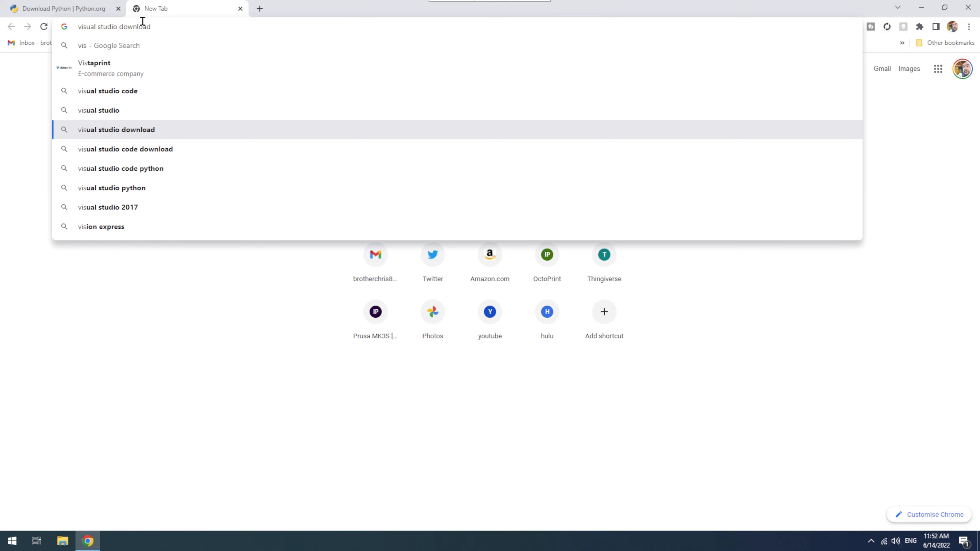
key("Return")
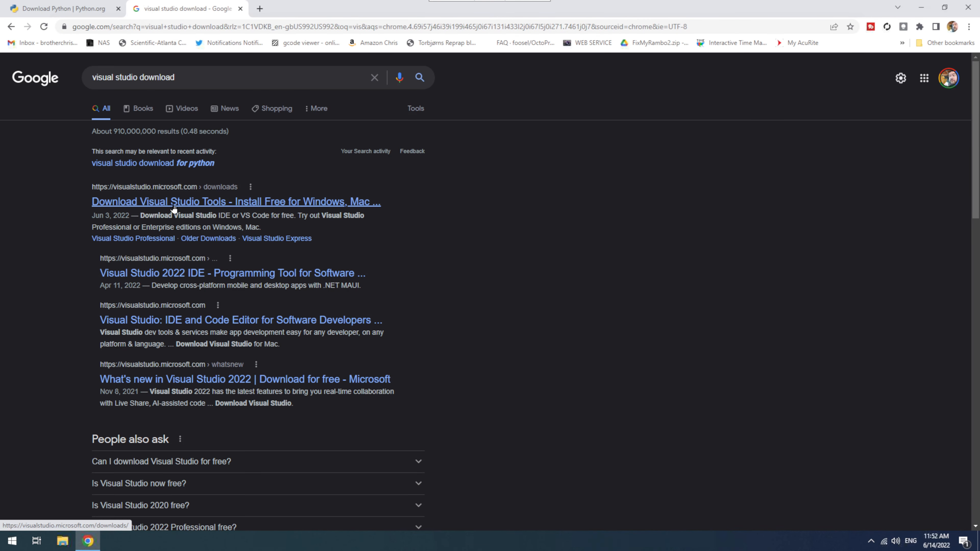
left_click(174, 207)
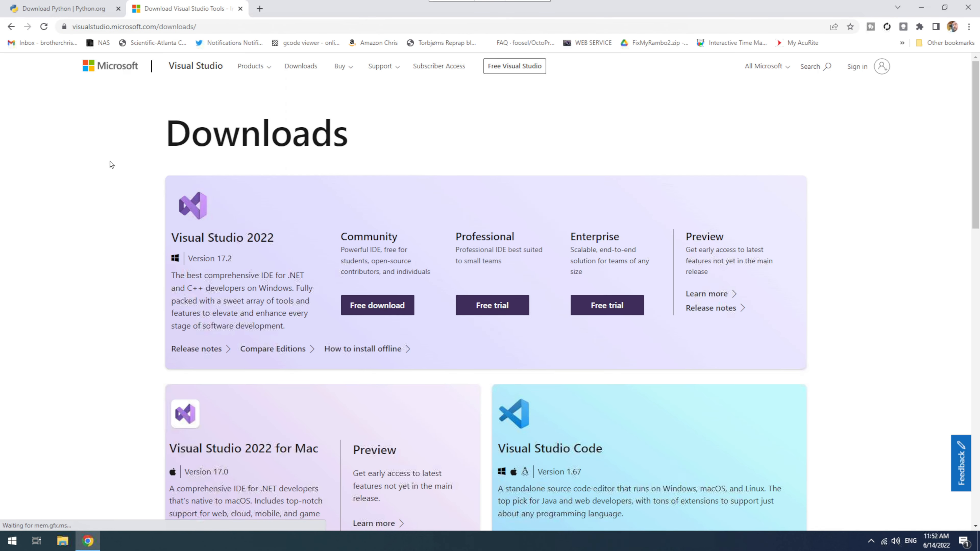
Step: Download Build Tools for Visual Studio 2022 from the Tools for Visual Studio section
scroll(470, 184, "down", 15)
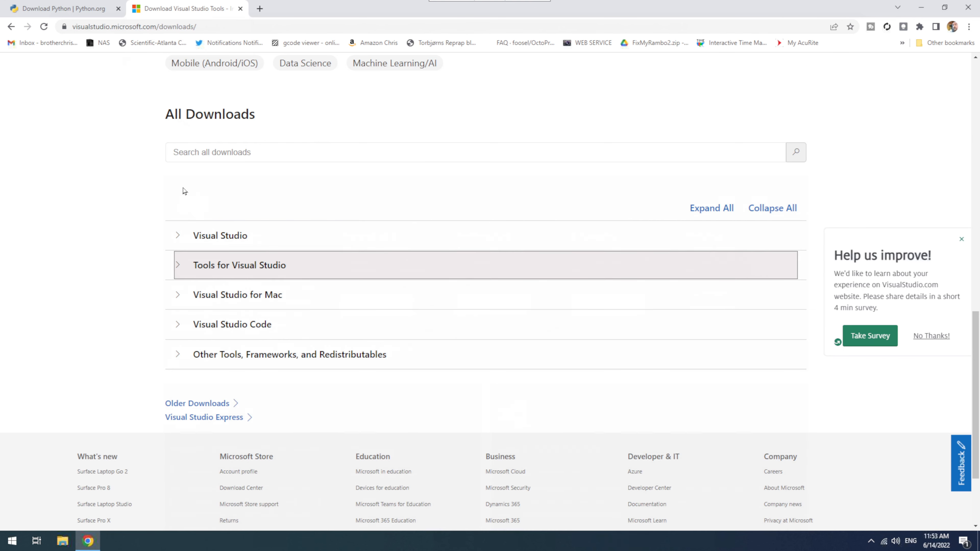
left_click(179, 268)
scroll(179, 269, "down", 5)
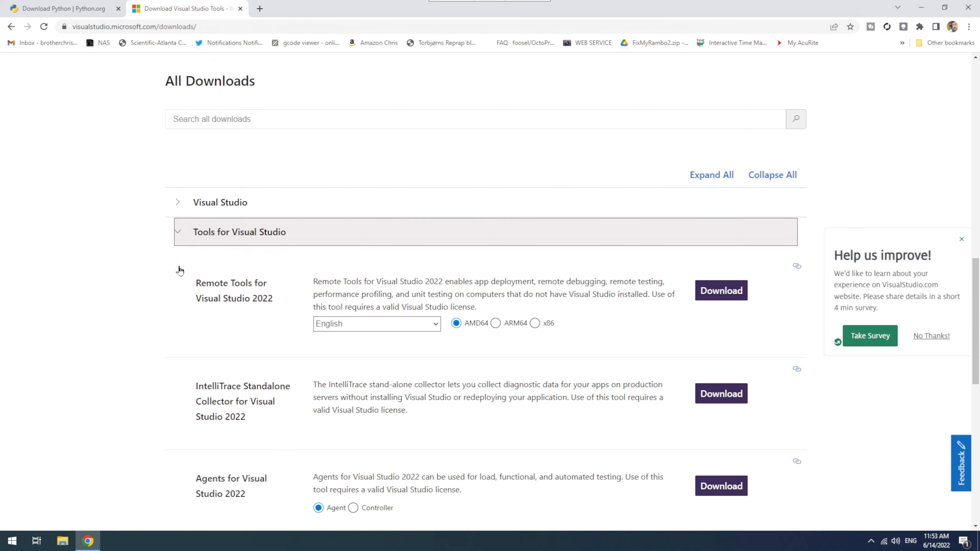
scroll(251, 402, "down", 5)
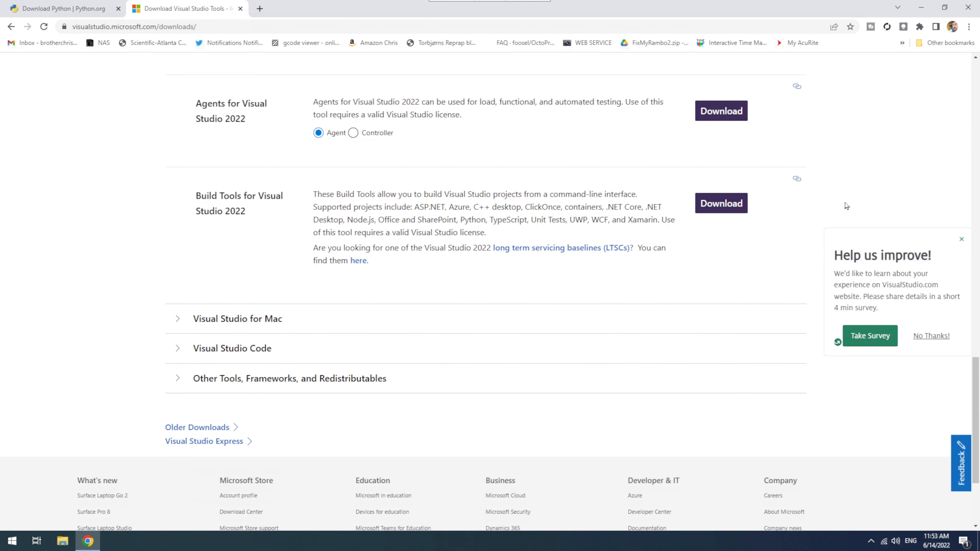
left_click(728, 213)
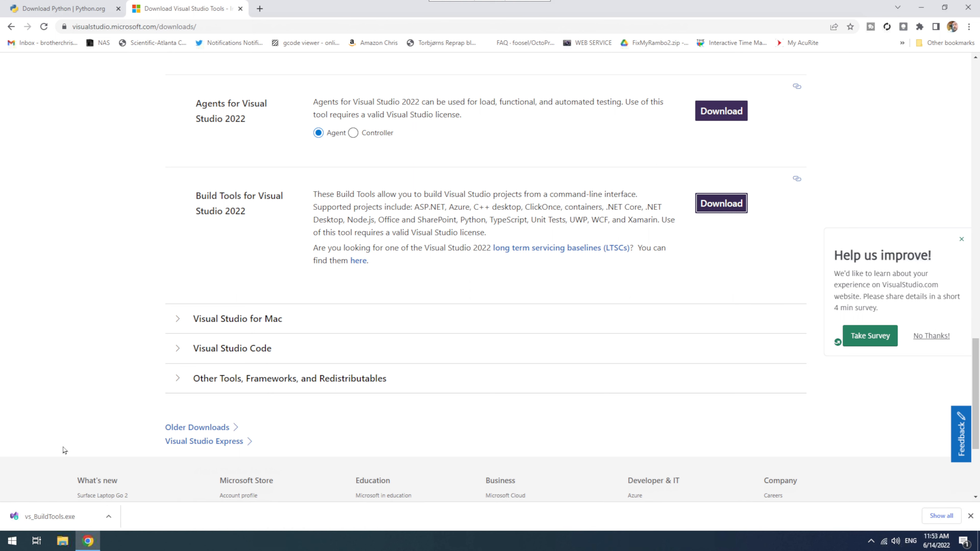
Step: Run vs_BuildTools.exe and start the setup of Visual Studio Build Tools 2022 from the available products
left_click(65, 517)
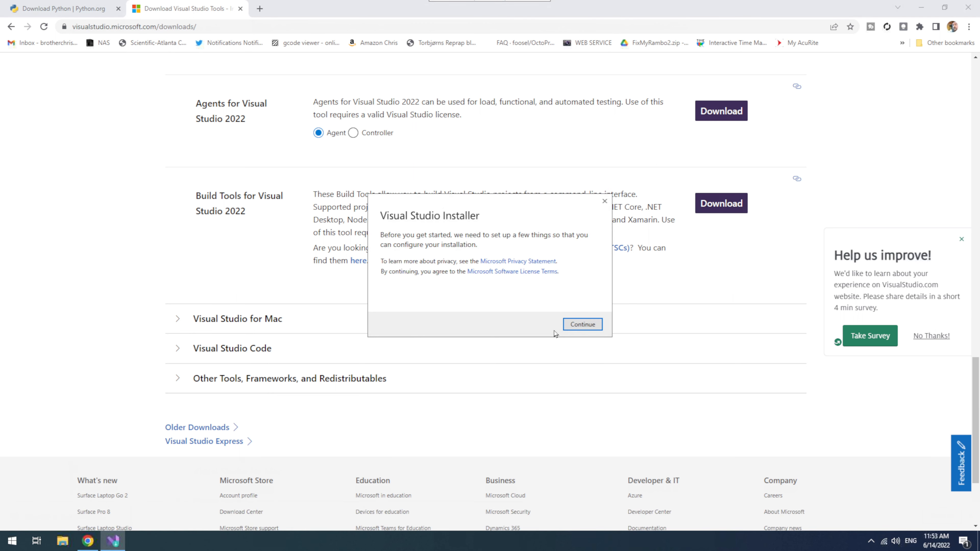
left_click(572, 328)
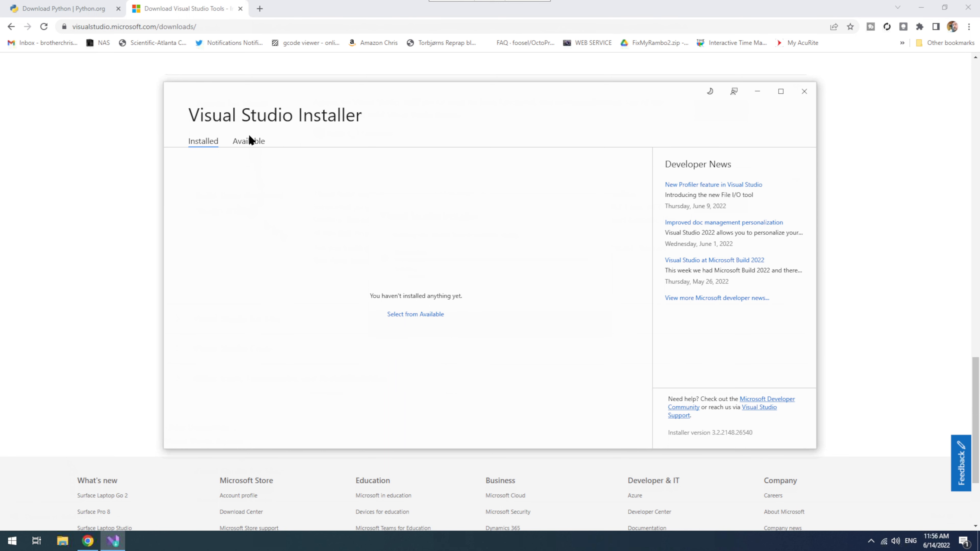
left_click(253, 142)
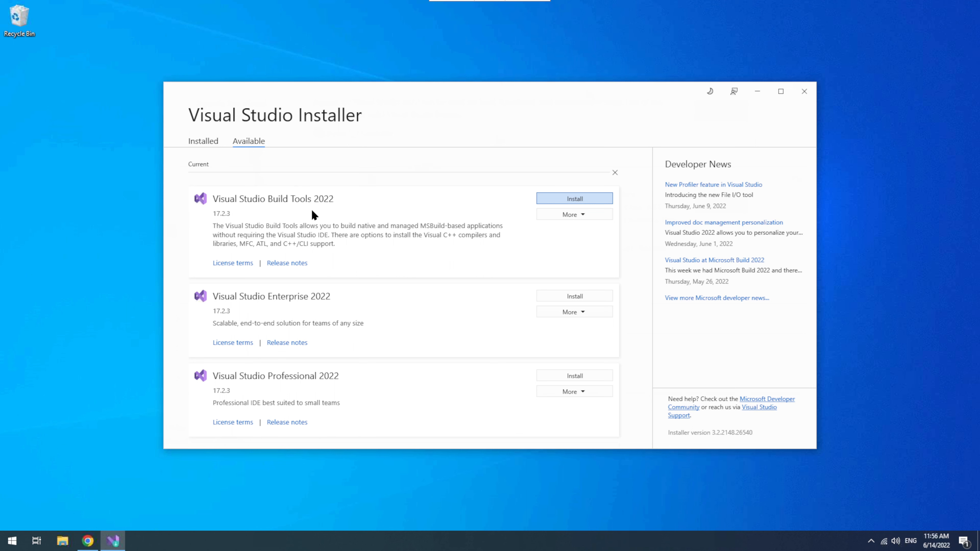
left_click(559, 200)
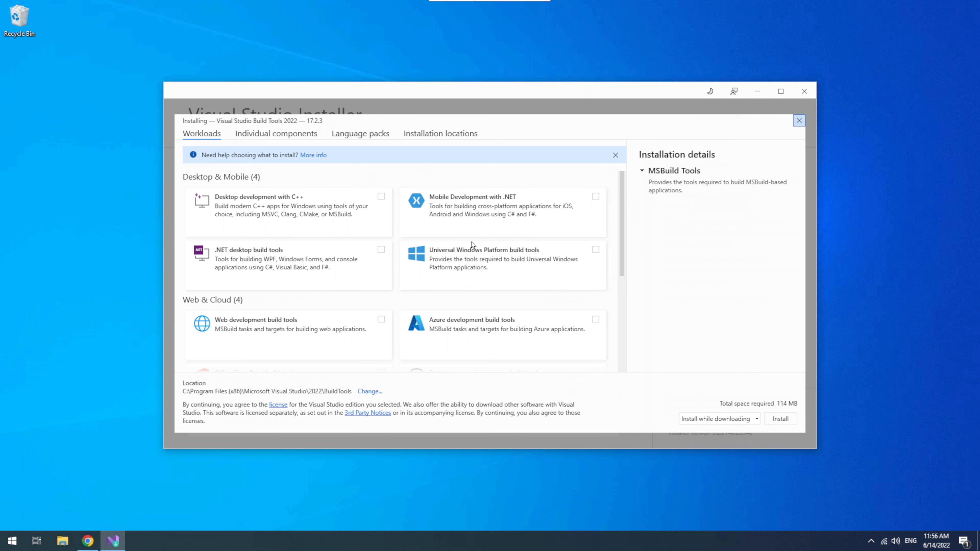
Step: Install the Desktop development with C++ workload without C++ CMake tools, Testing tools core features and C++ AddressSanitizer
left_click(381, 197)
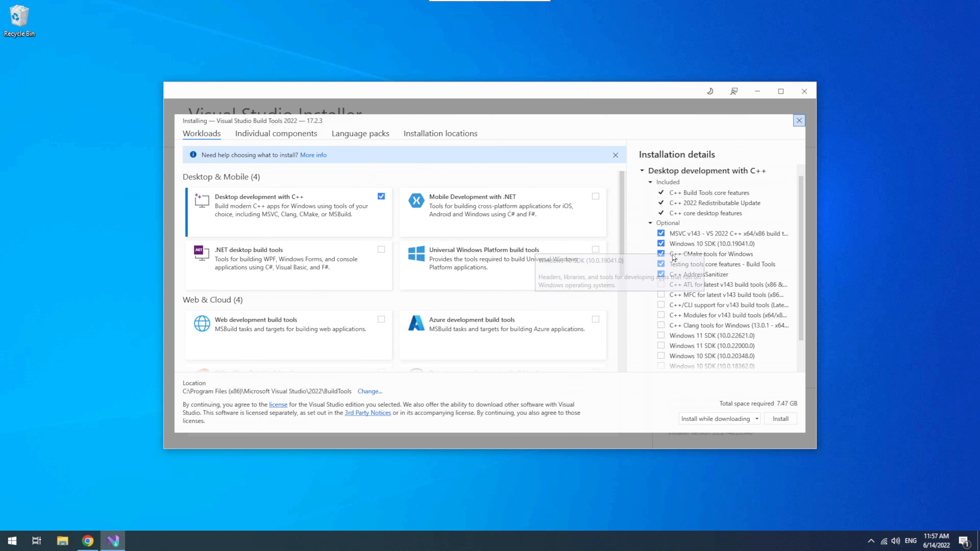
left_click(661, 254)
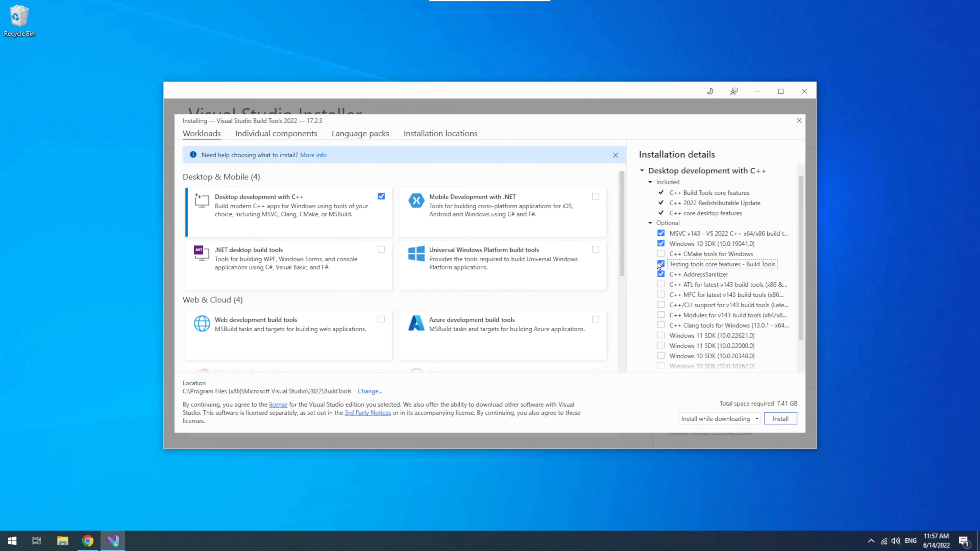
left_click(661, 274)
left_click(661, 265)
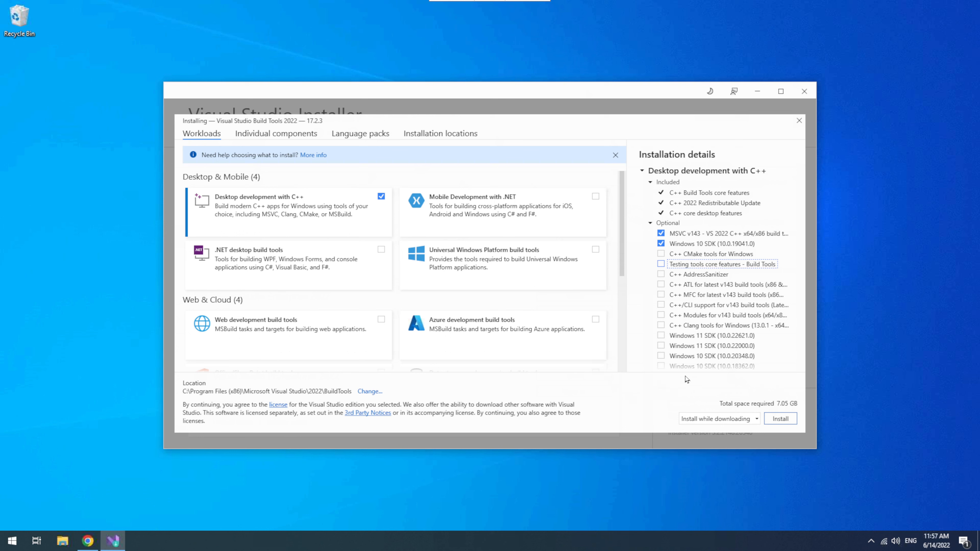
left_click(779, 419)
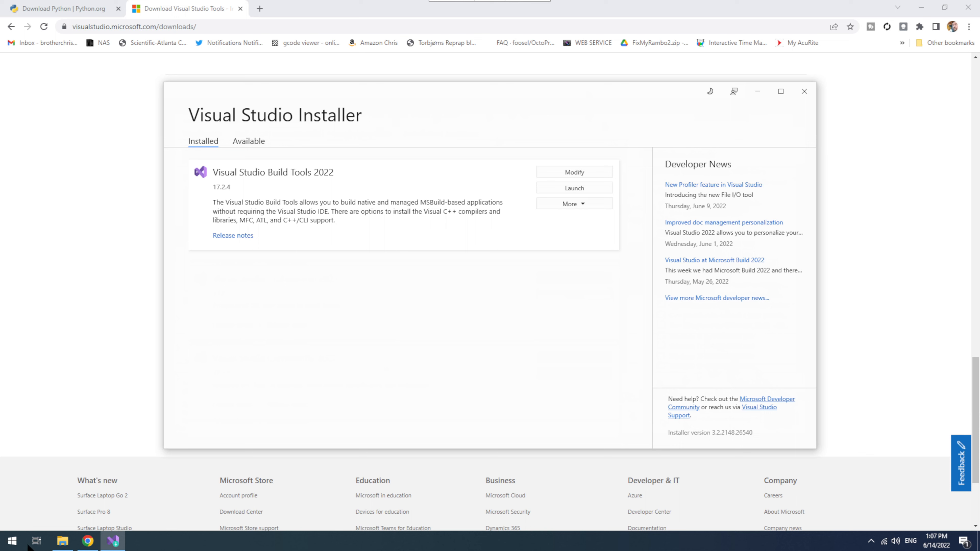
Step: Search Windows for the Command Prompt with "cmd"
left_click(14, 542)
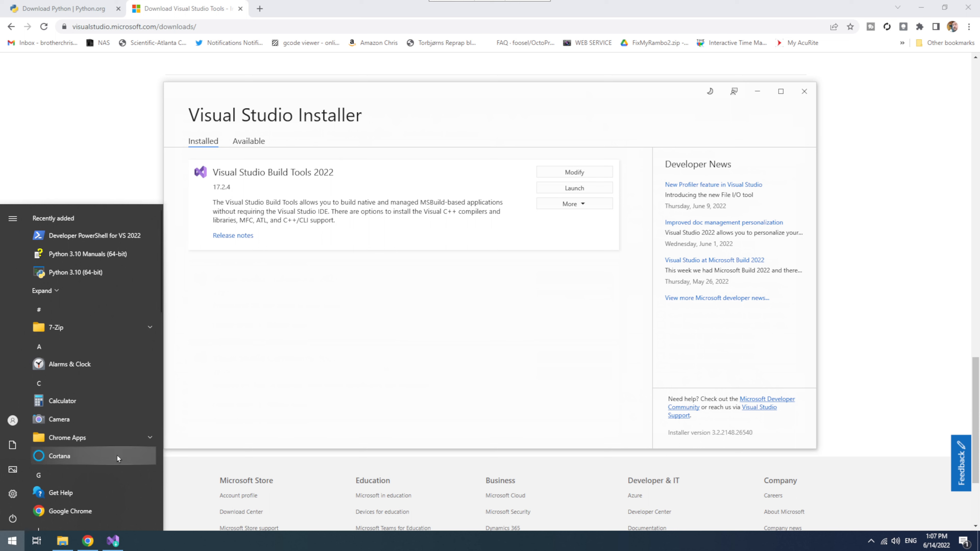
type("cmd")
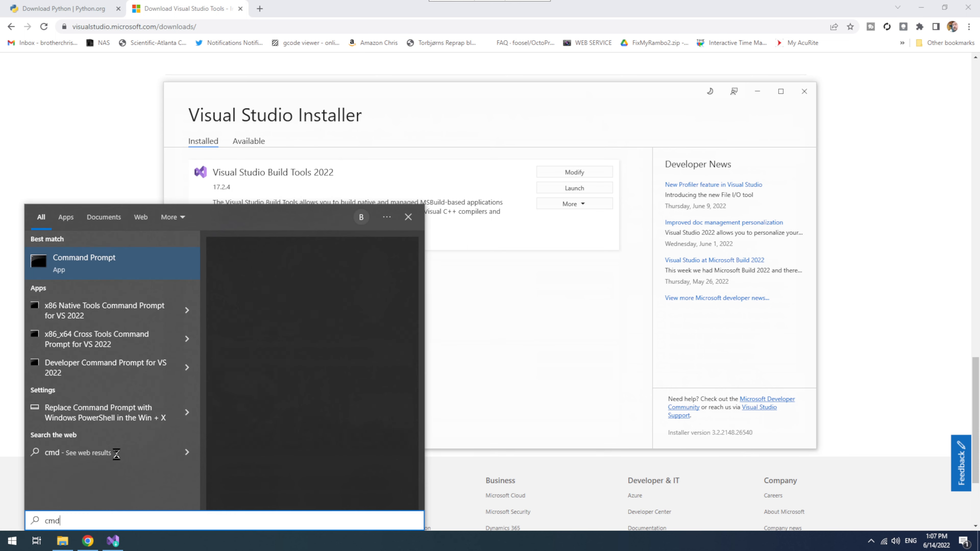
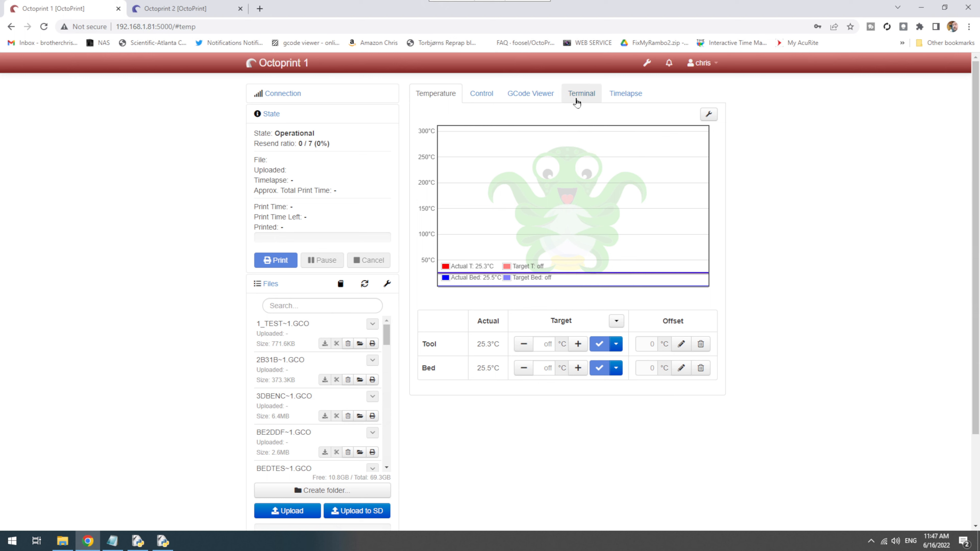
Step: Check the printer's terminal log in Octoprint 1, then return to the temperature graph
left_click(580, 95)
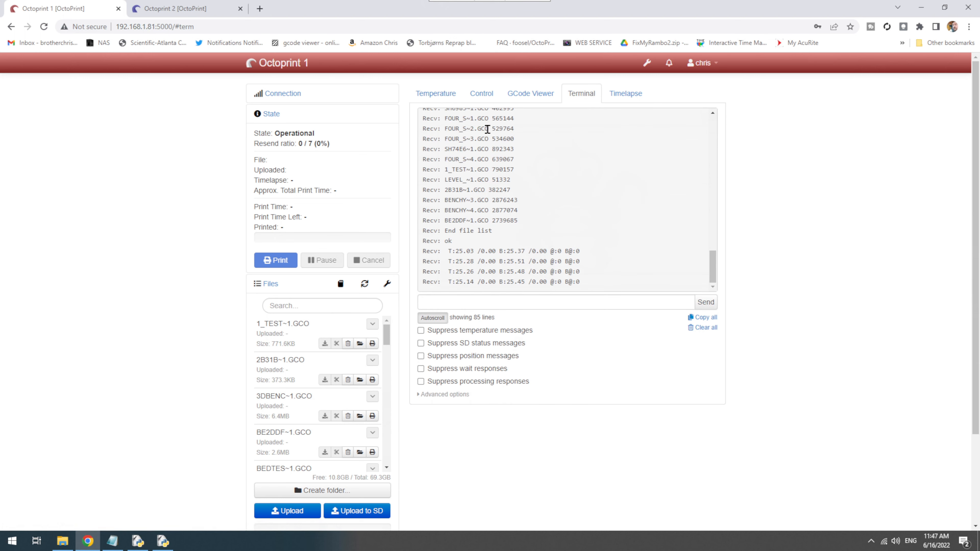
left_click(447, 101)
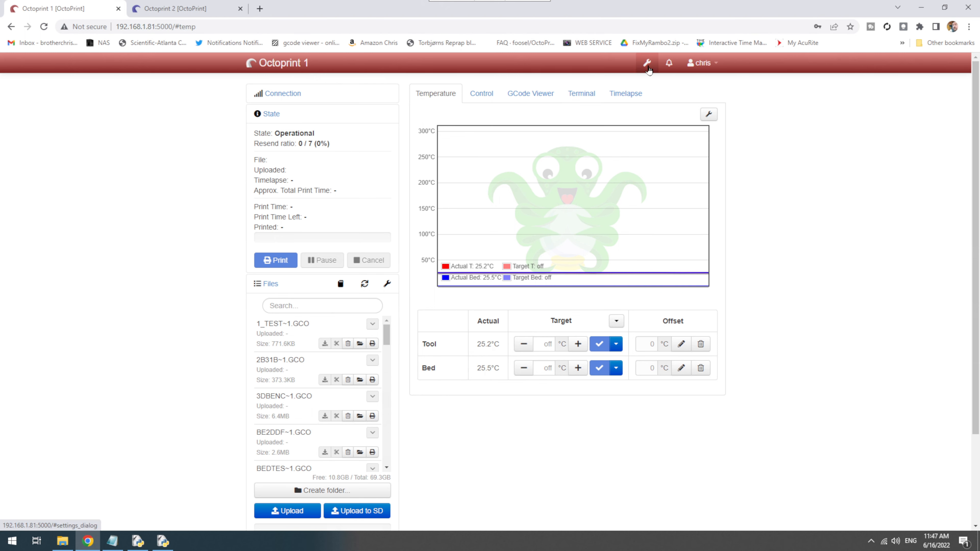
Step: Change the title in the Appearance settings to "Octoprint 1 COM3" and save the settings
left_click(647, 62)
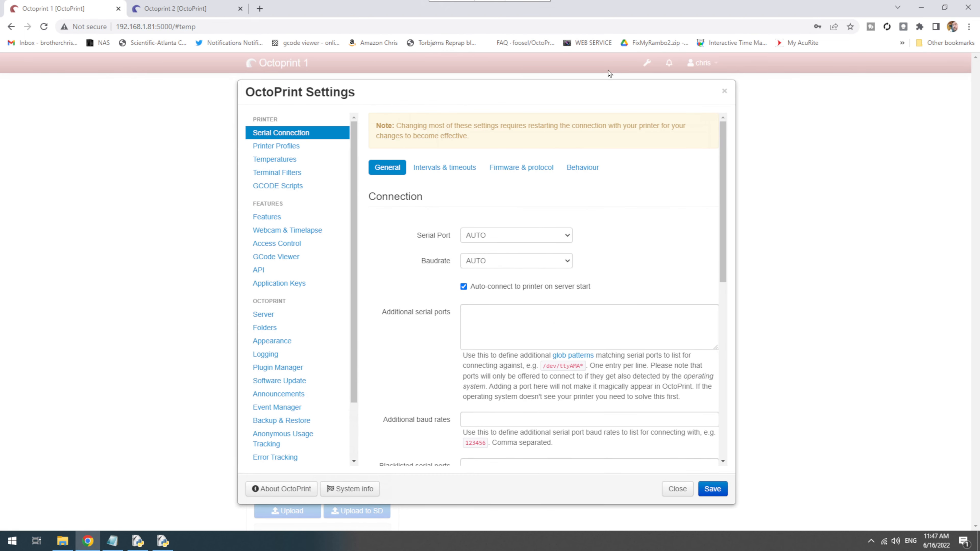
left_click(293, 341)
left_click(525, 151)
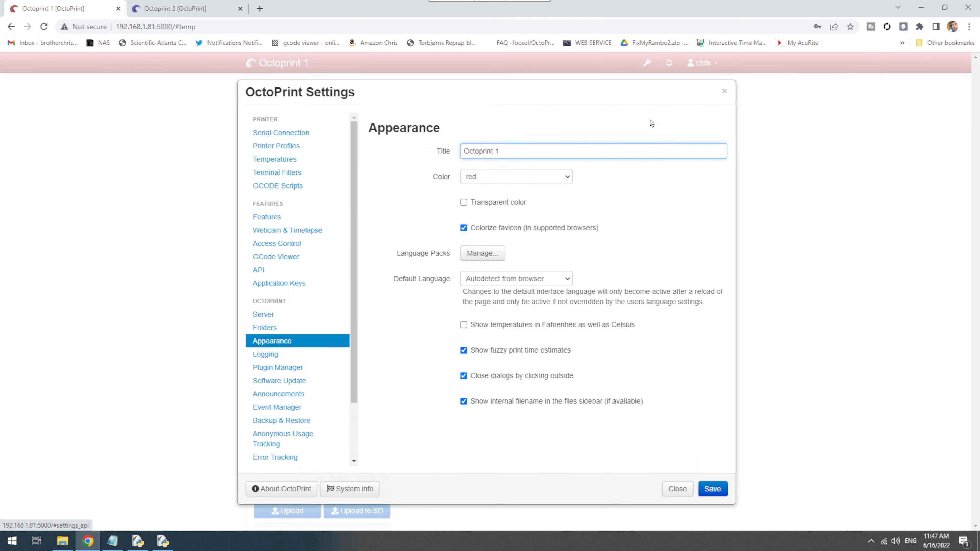
type("COM3")
left_click(712, 489)
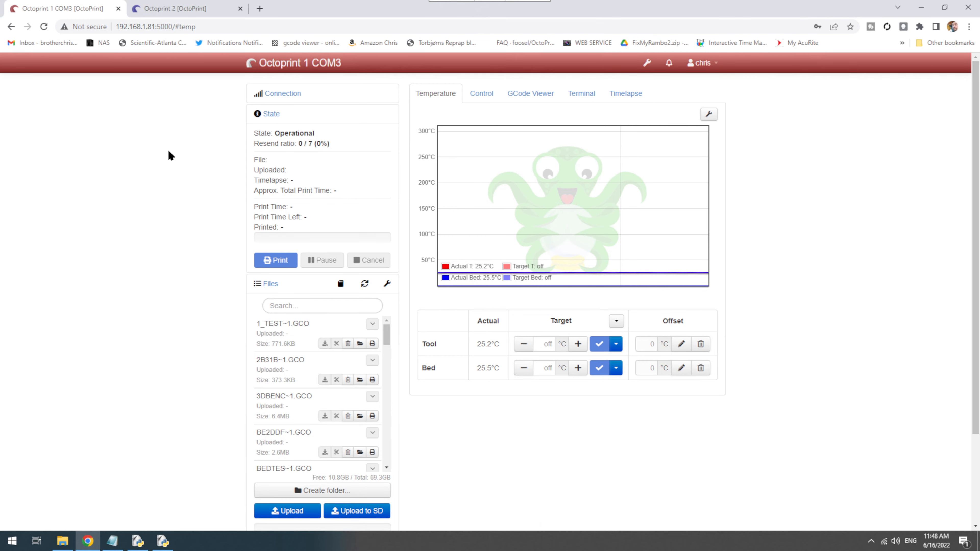
Step: Connect Octoprint 2 on serial port COM4 with saved connection settings and auto-connect on server startup, and check its terminal log
left_click(199, 14)
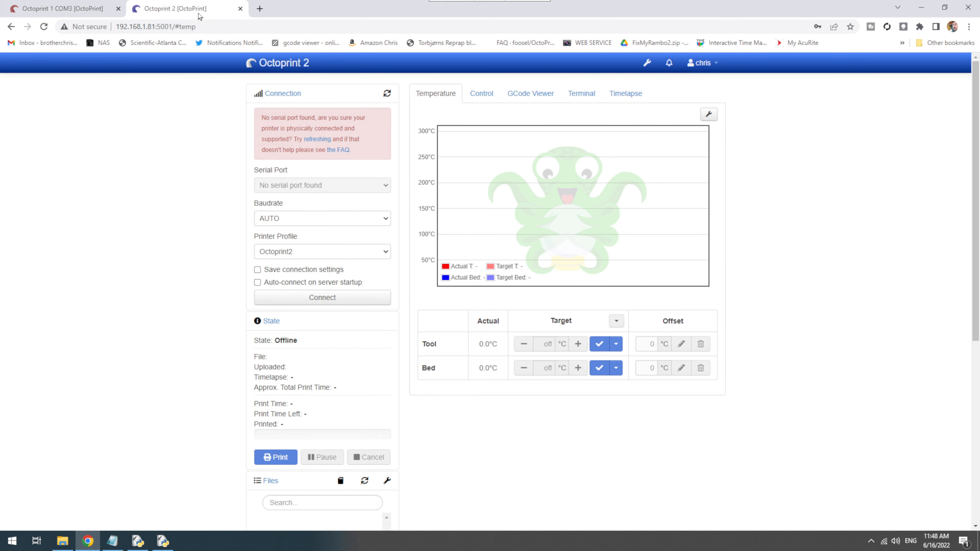
left_click(44, 26)
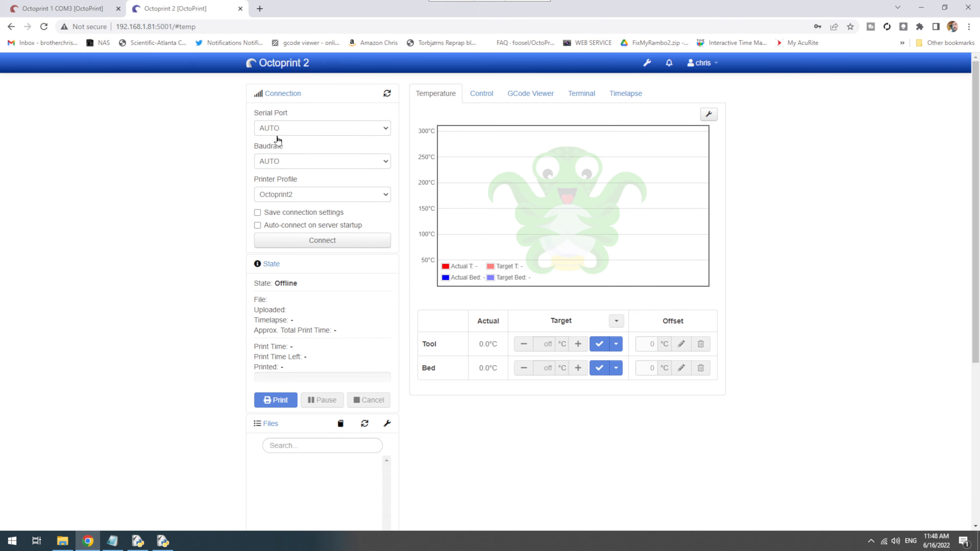
left_click(287, 133)
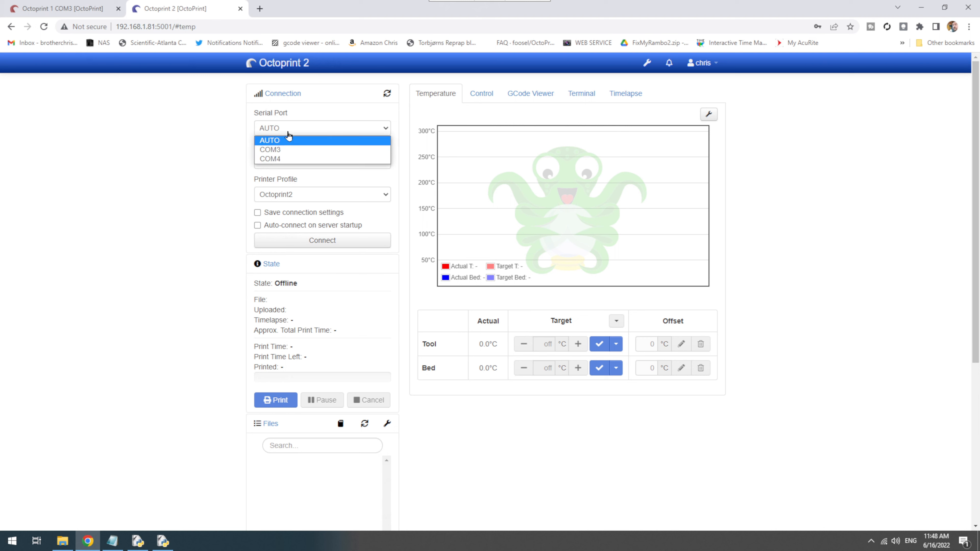
left_click(299, 159)
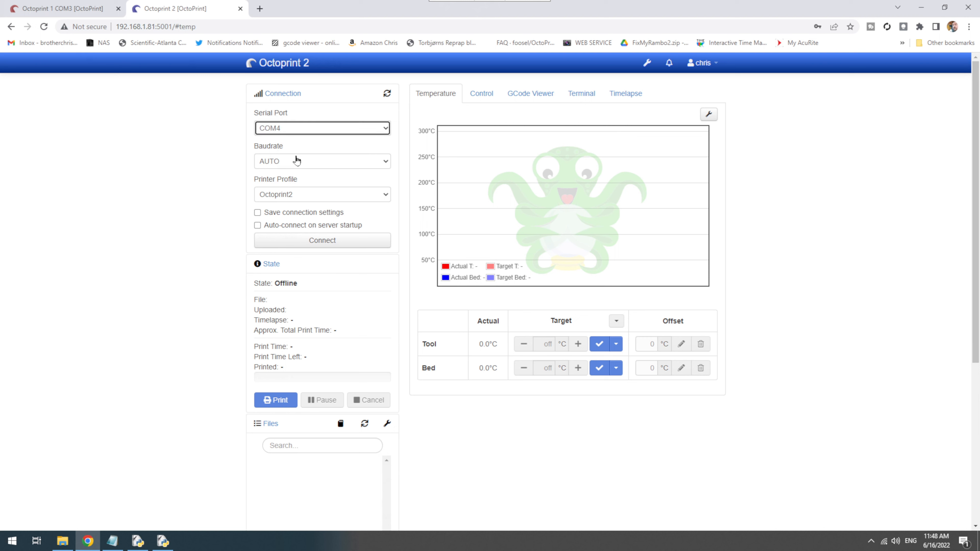
left_click(258, 212)
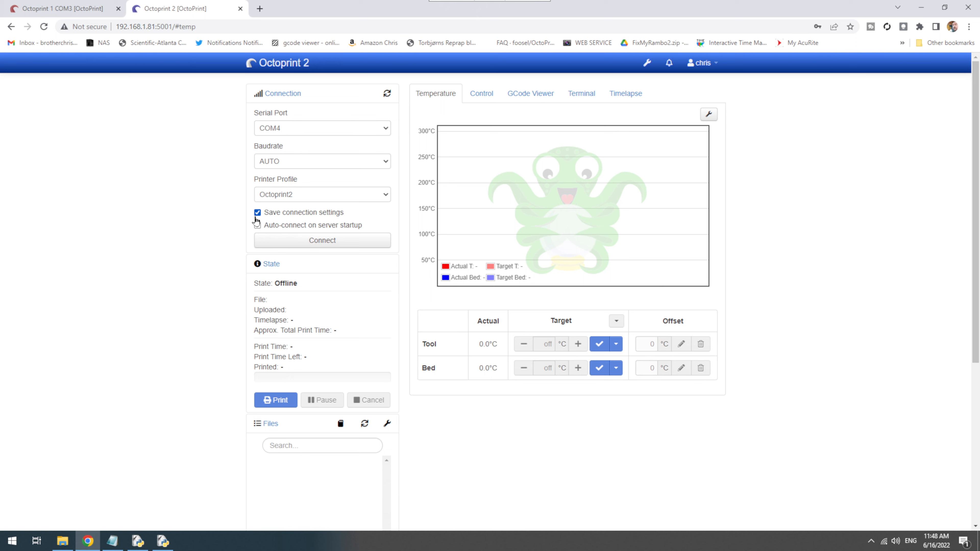
left_click(257, 225)
left_click(266, 240)
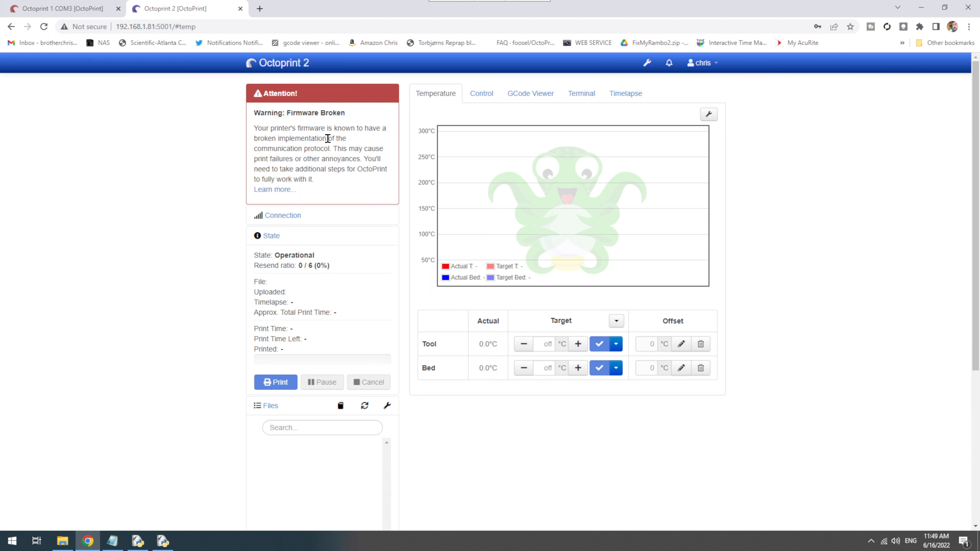
left_click(584, 94)
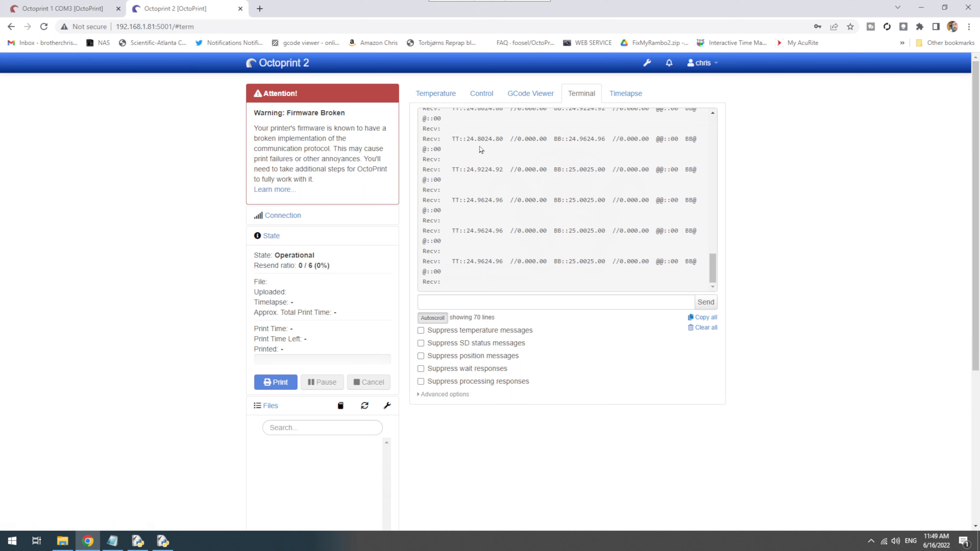
left_click(434, 95)
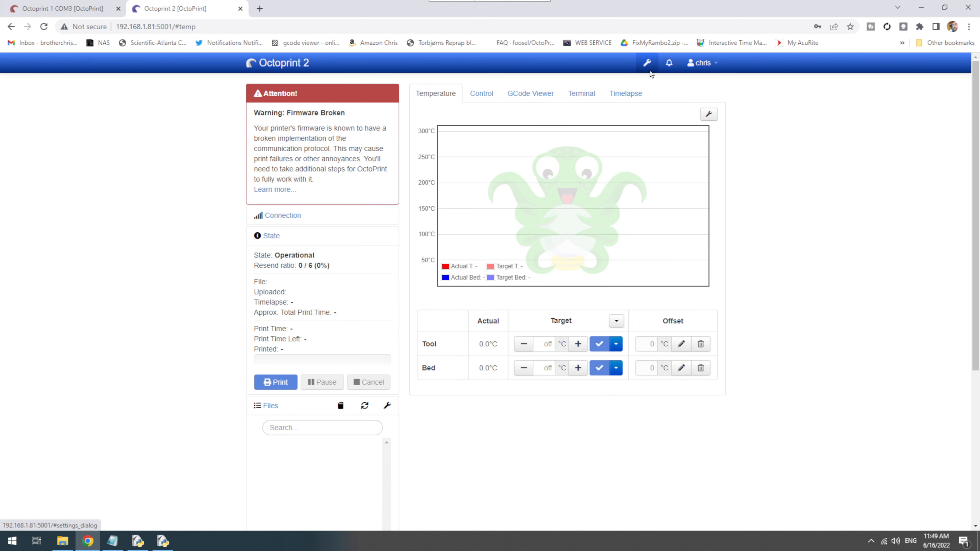
Step: Change the title in Octoprint 2's Appearance settings to "Octoprint 2 COM4" and save the settings
left_click(646, 64)
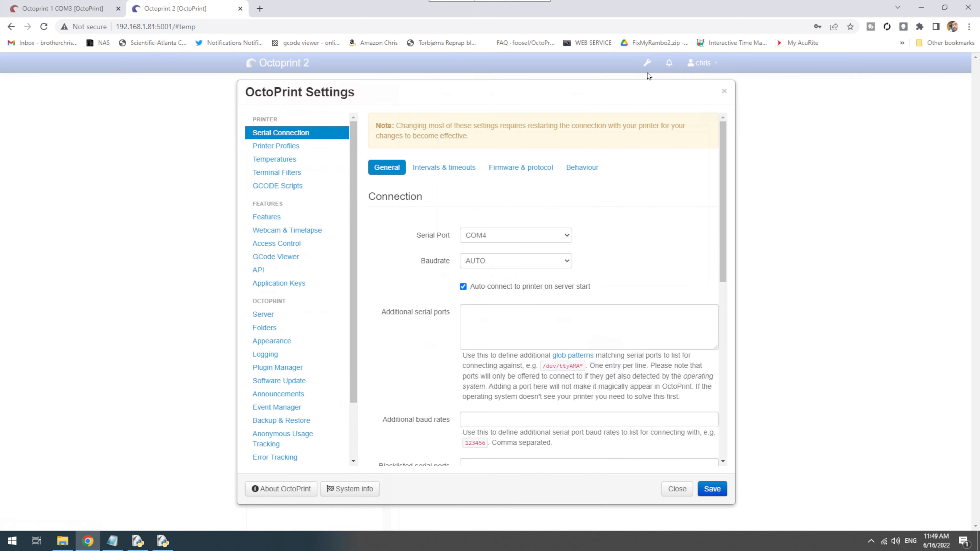
left_click(277, 341)
left_click(578, 148)
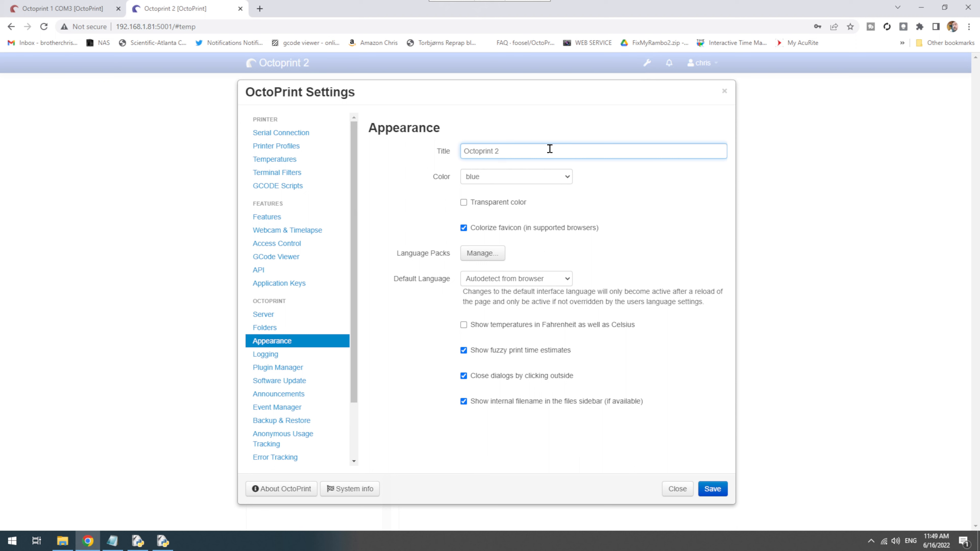
type("COM4")
left_click(713, 488)
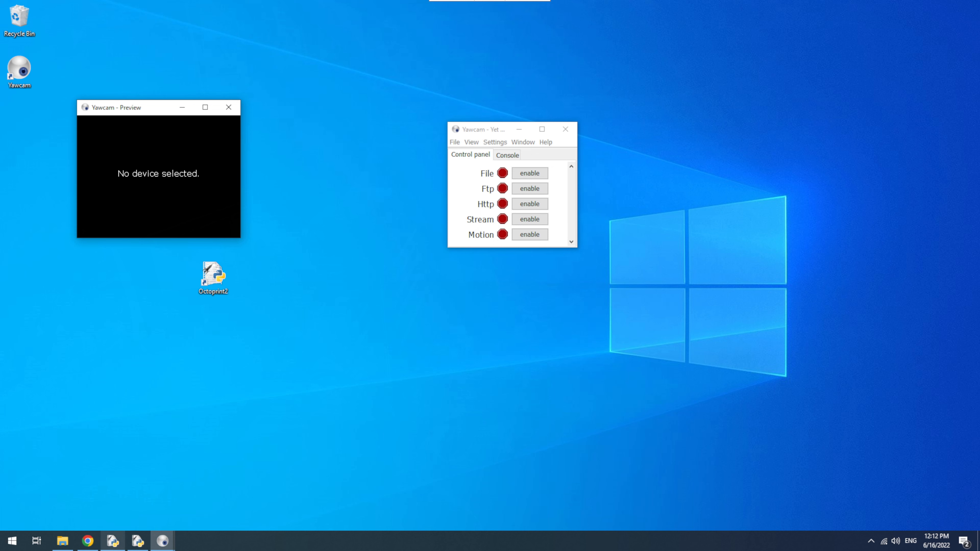
Step: Enable the Http and Stream outputs in Yawcam and change the video device to HD Pro Webcam C920
left_click(521, 205)
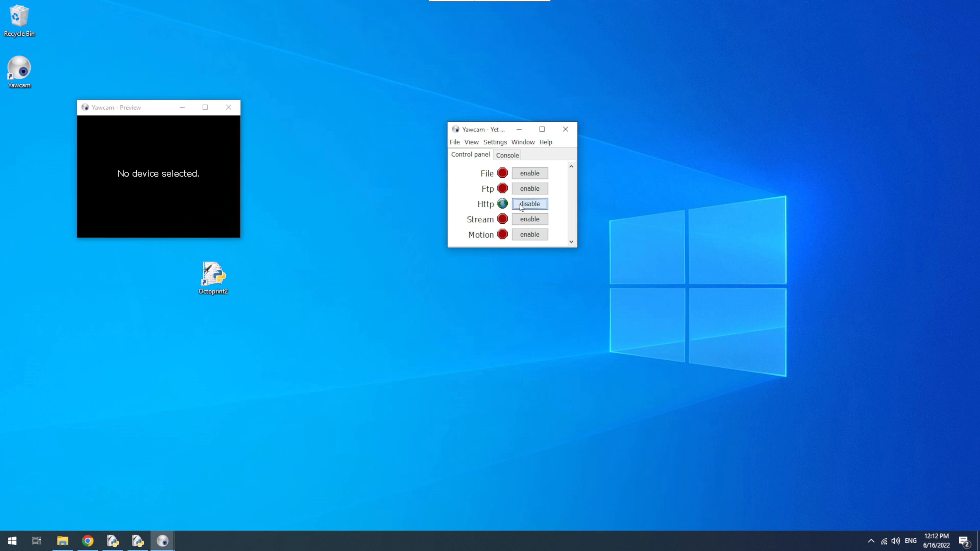
left_click(523, 219)
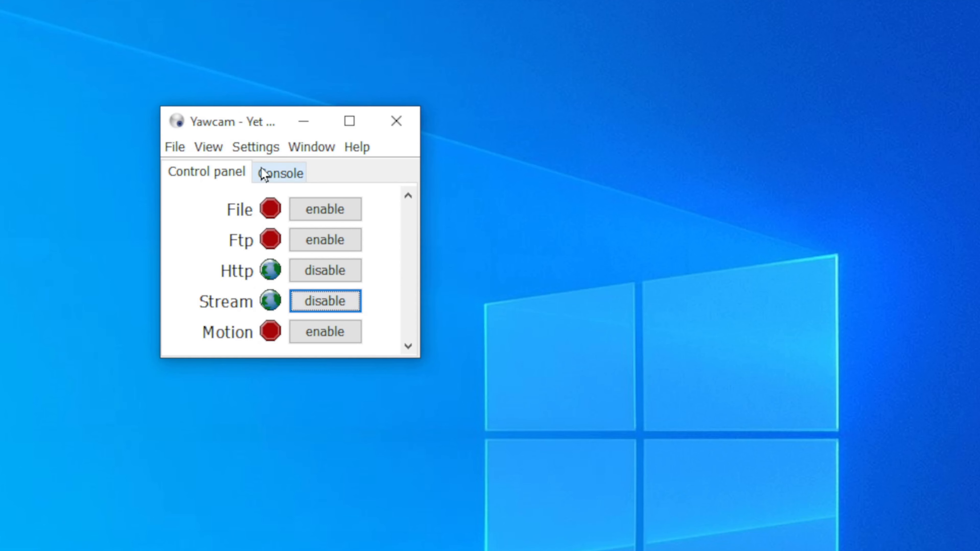
left_click(265, 152)
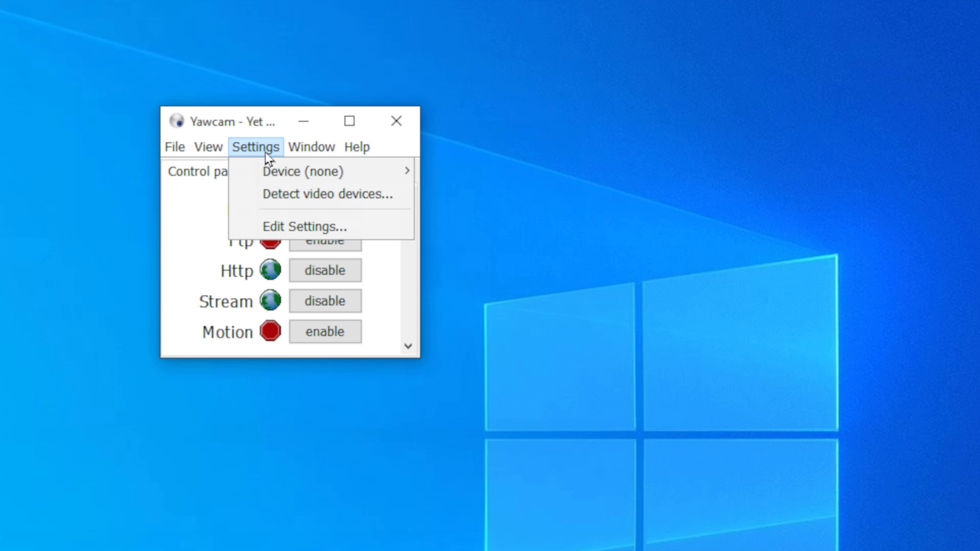
mouse_move(291, 179)
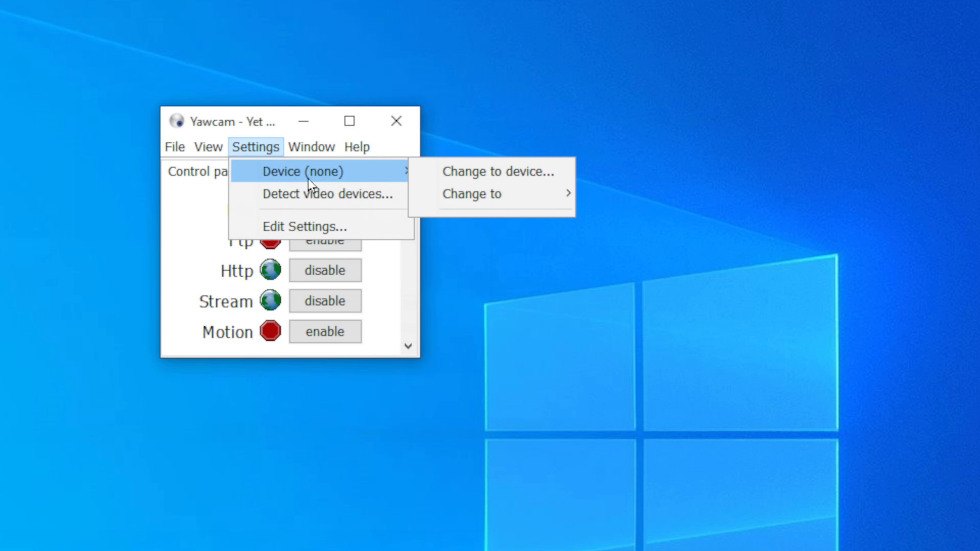
mouse_move(567, 194)
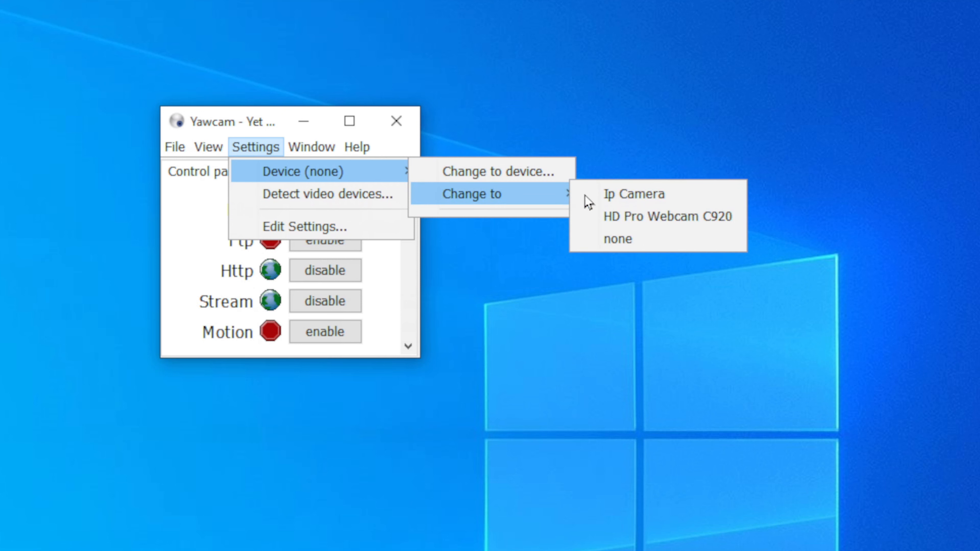
left_click(611, 217)
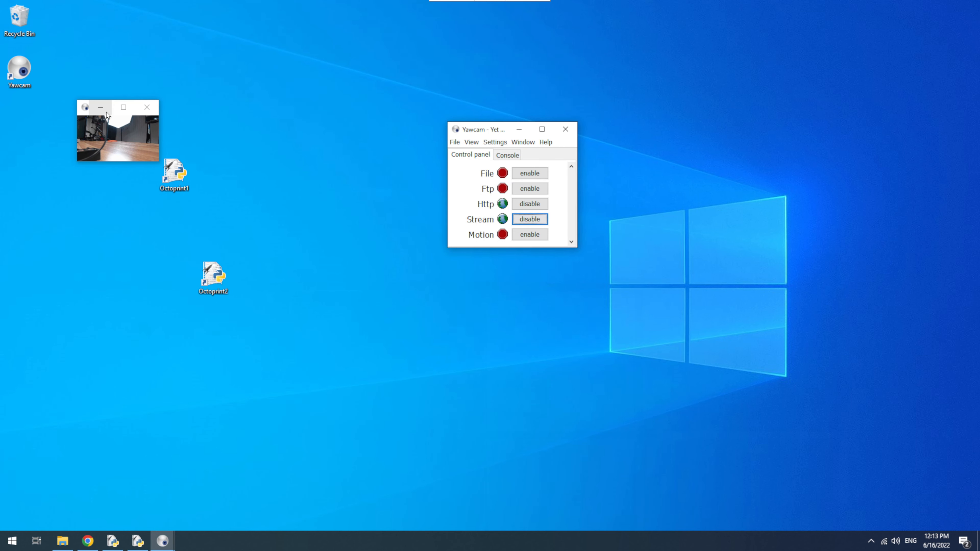
left_click_drag(106, 111, 126, 134)
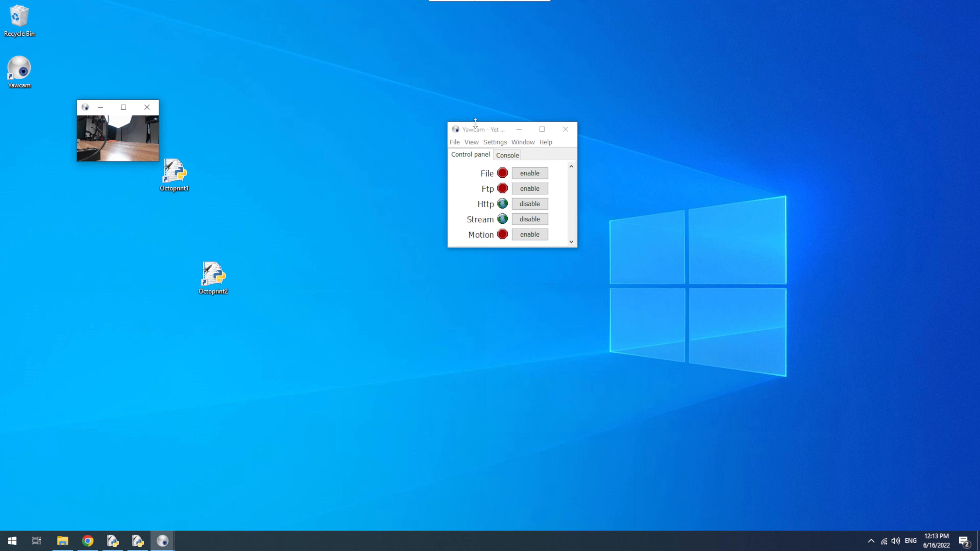
Step: Set Yawcam's Stream output to type MJPEG with 60 % image quality and accept the settings
left_click(504, 143)
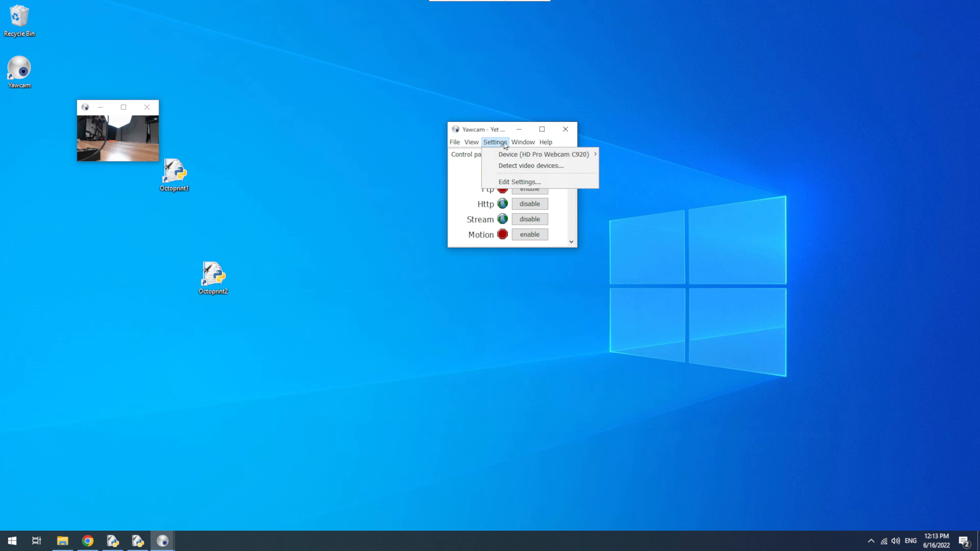
left_click(514, 183)
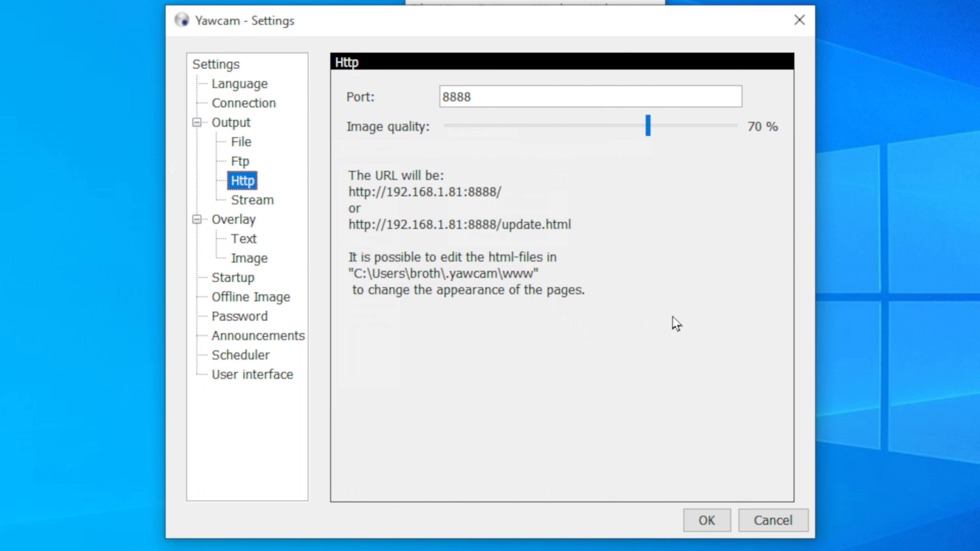
left_click(244, 203)
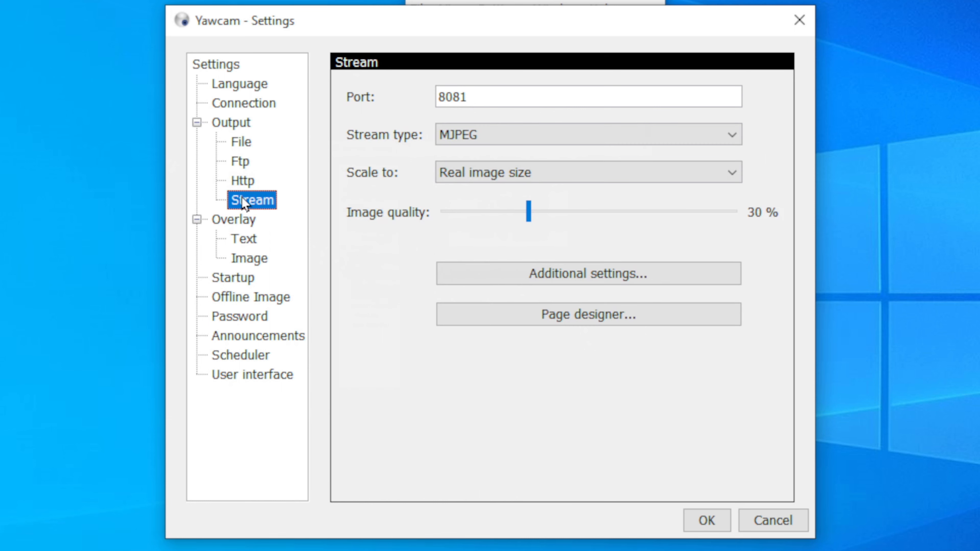
left_click(557, 136)
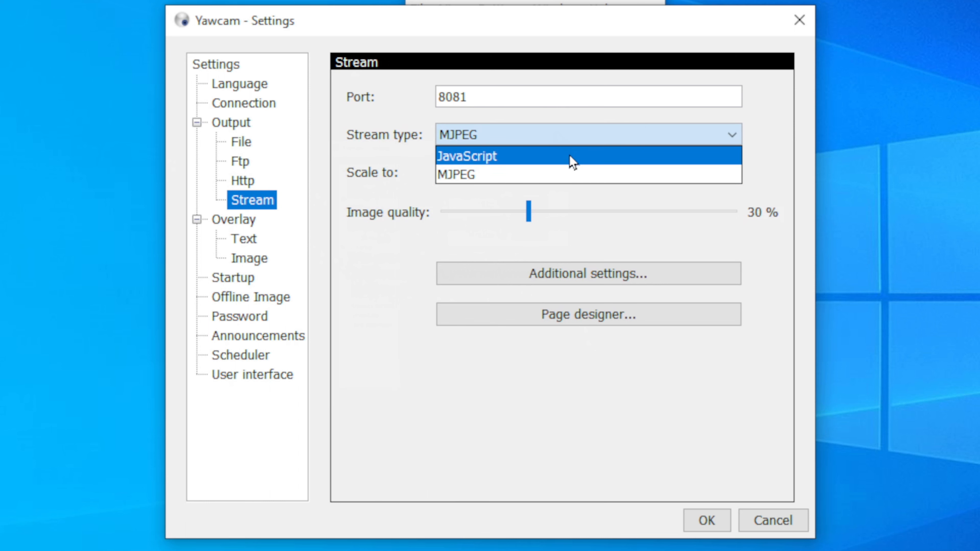
left_click(565, 182)
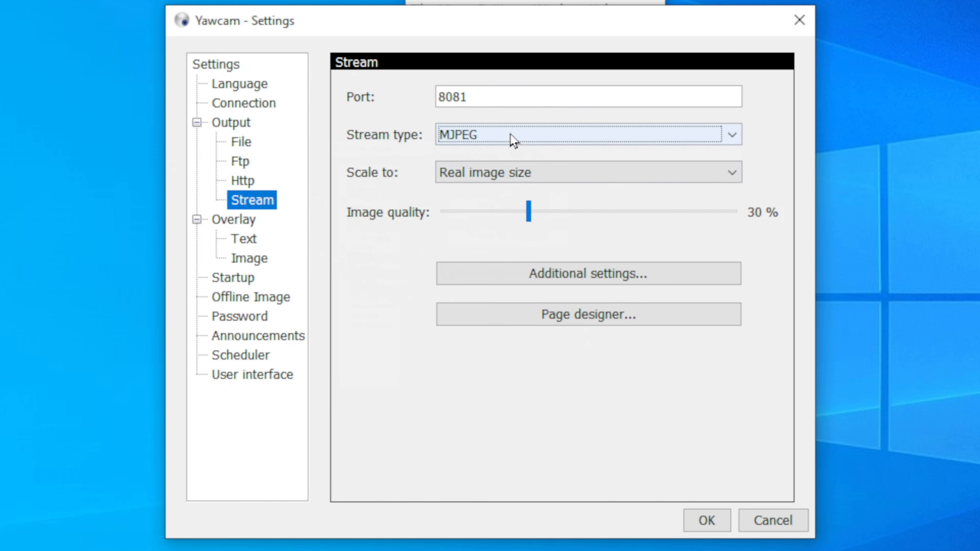
left_click(540, 99)
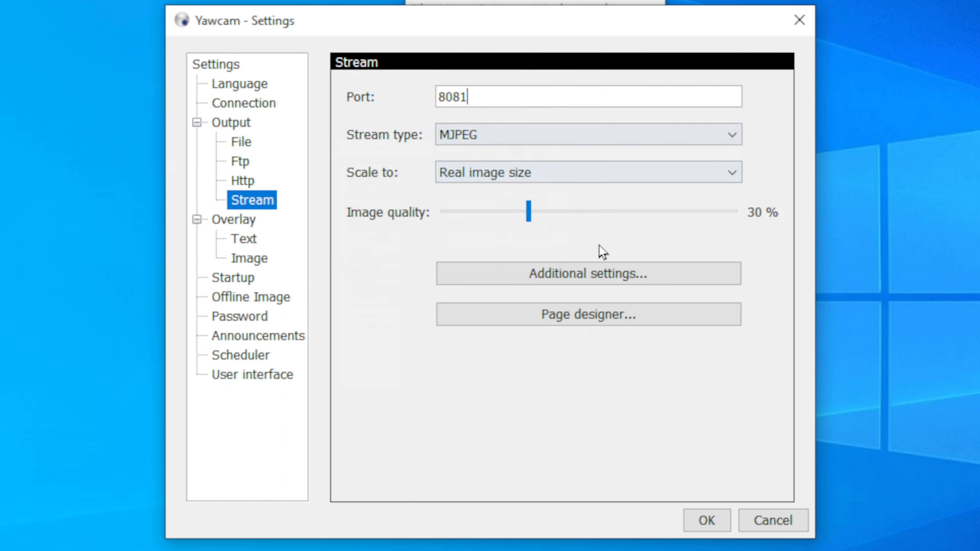
left_click(621, 213)
left_click(609, 222)
left_click(608, 222)
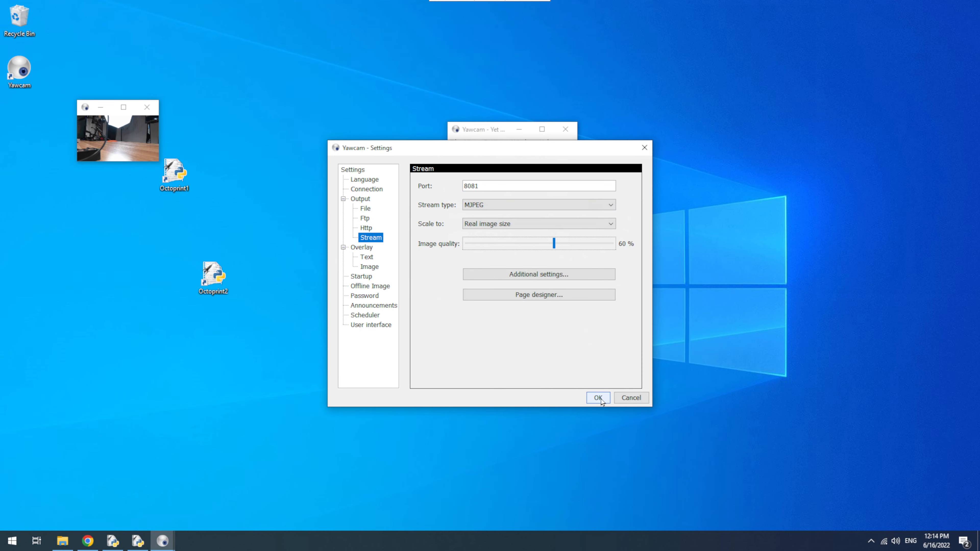
left_click(597, 397)
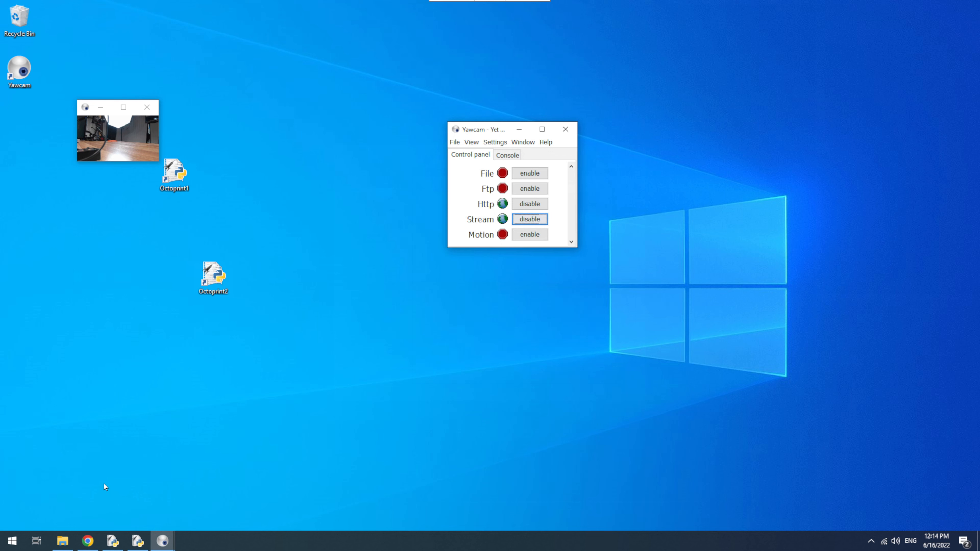
Step: Switch to Octoprint 1 in Chrome, review the Stream URL in its Webcam & Timelapse settings, and test the webcam stream
left_click(84, 540)
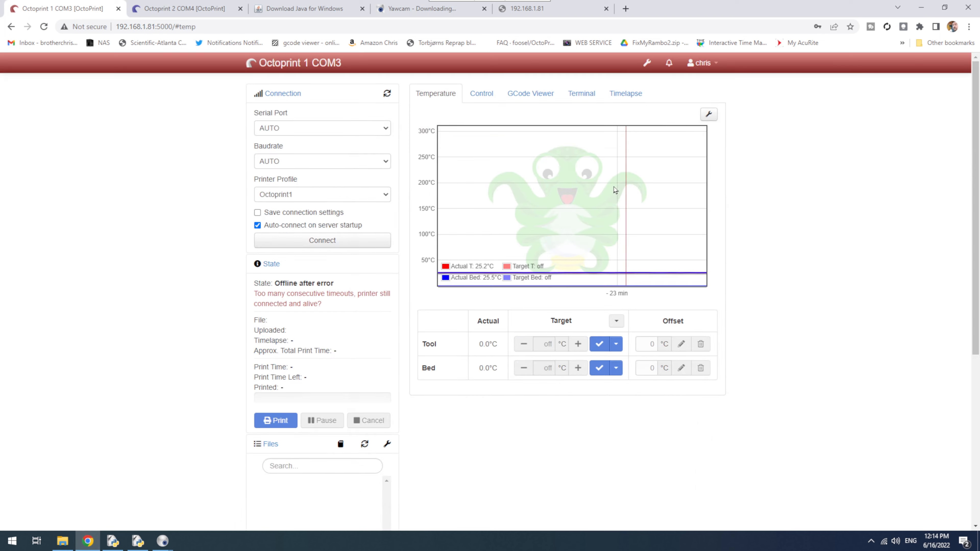
left_click(650, 67)
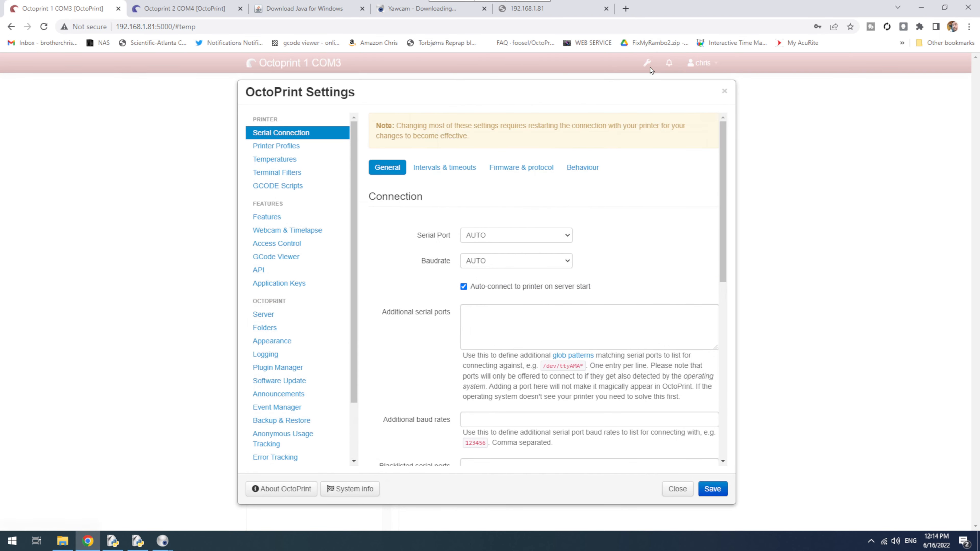
left_click(288, 230)
left_click(529, 239)
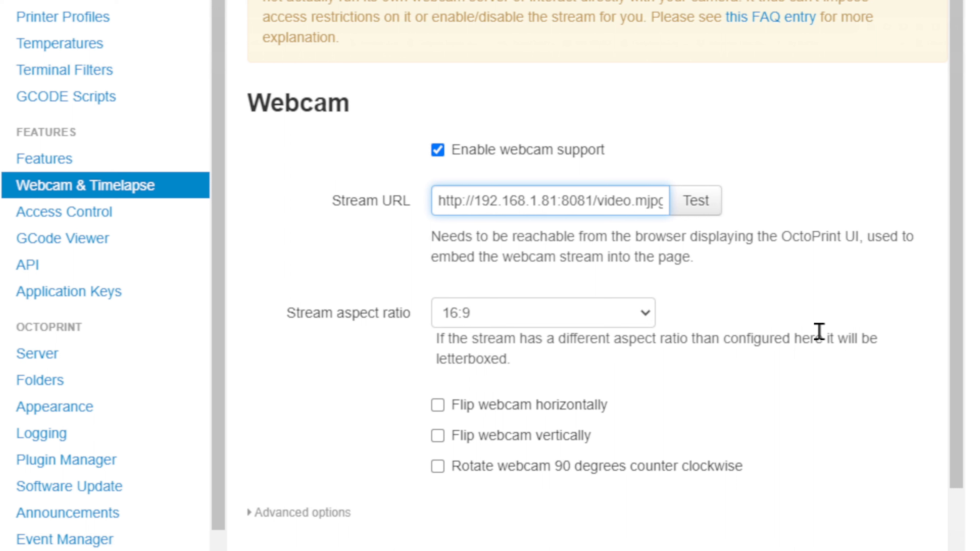
key("Right")
key("Right")
key("Right")
key("Right")
key("Right")
key("Right")
key("Right")
key("Right")
key("Right")
key("Right")
key("Right")
key("Right")
key("Right")
key("Right")
key("Right")
key("Right")
key("Right")
key("Right")
key("Right")
key("Right")
key("Right")
key("Right")
key("Right")
key("Right")
key("Right")
key("Right")
key("Right")
key("Right")
key("Right")
key("Right")
key("Right")
key("Right")
key("Right")
key("Right")
key("Right")
key("Right")
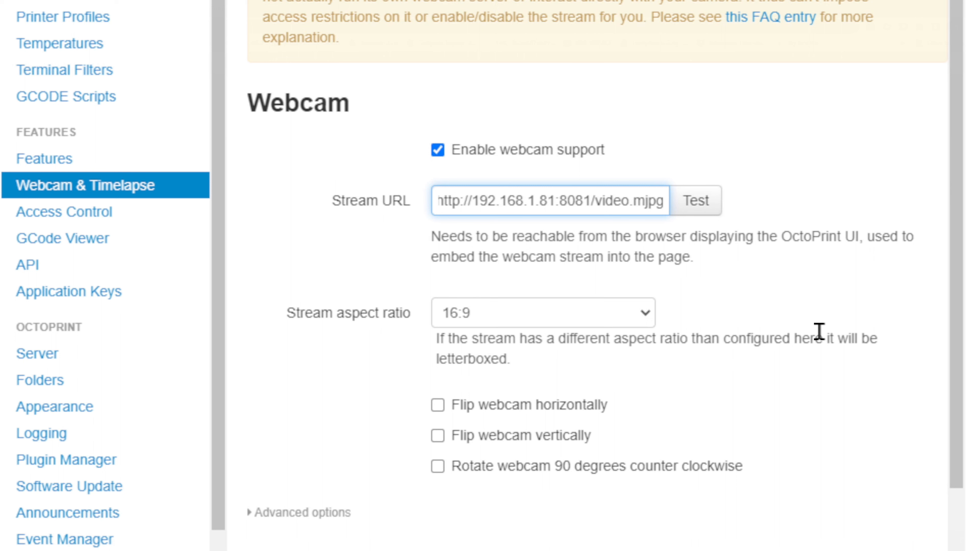
key("Left")
key("Left")
left_click(695, 200)
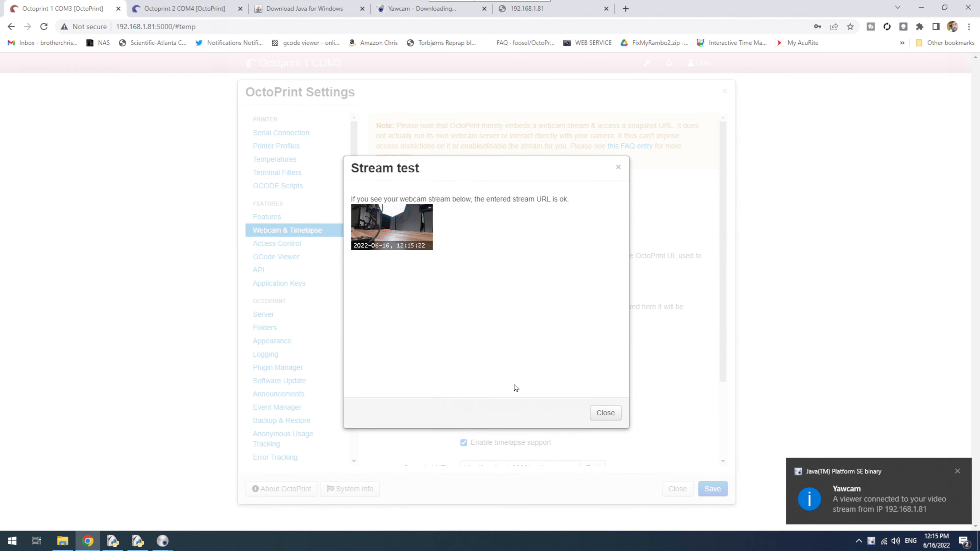
left_click(606, 413)
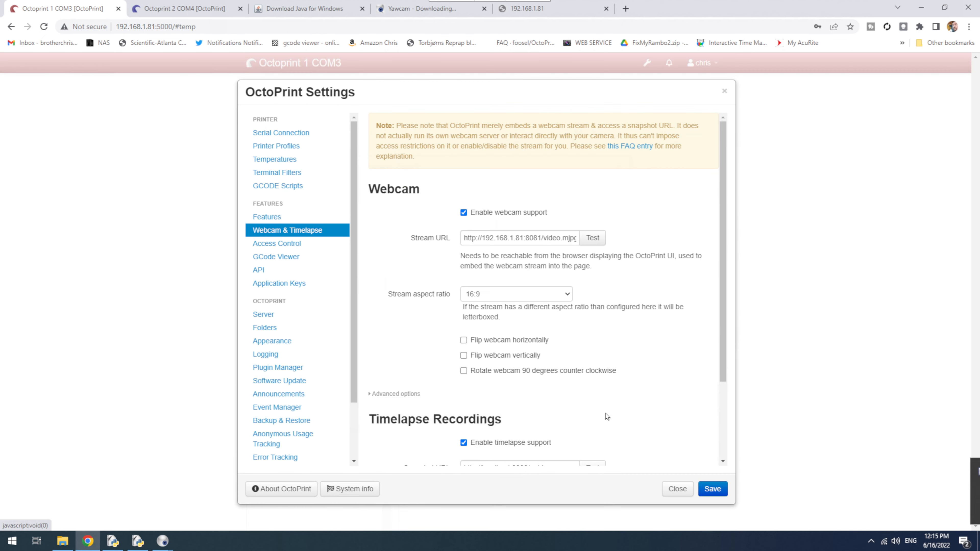
Step: Review the timelapse Snapshot URL in Octoprint 1's Webcam & Timelapse settings and run its snapshot test
scroll(621, 301, "down", 3)
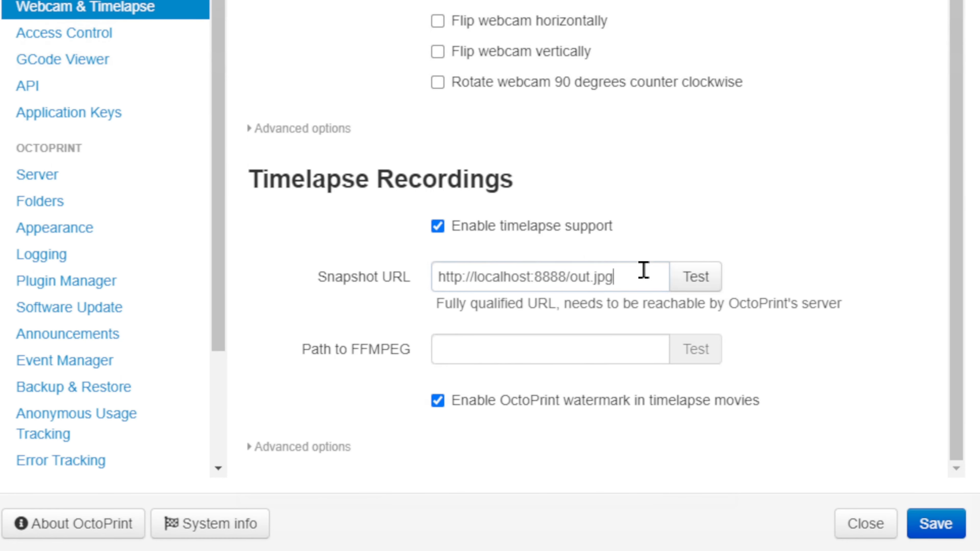
left_click(566, 362)
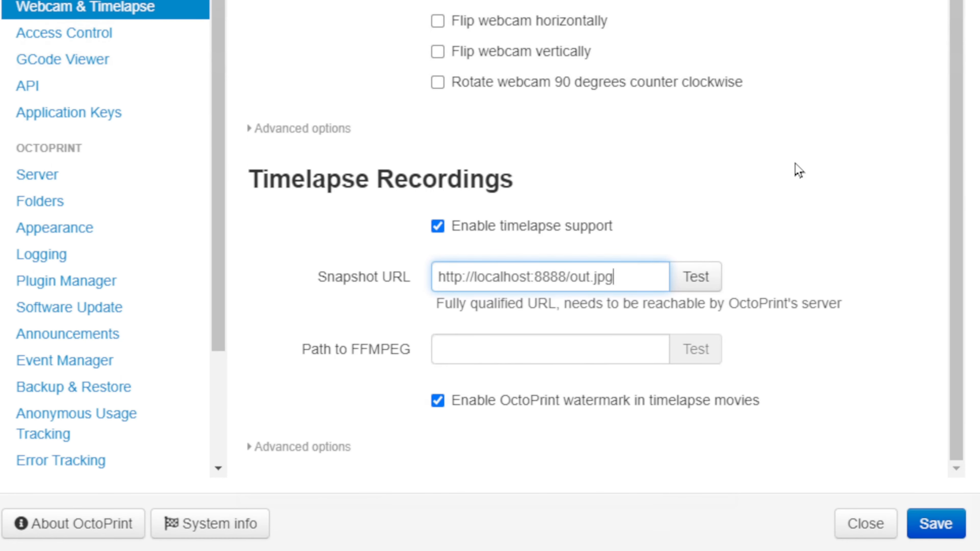
key("Left")
key("Left")
key("Left")
key("Left")
key("Left")
key("Left")
key("Left")
key("Left")
key("Left")
key("Left")
key("Left")
key("Left")
key("Left")
key("Left")
key("Left")
key("Left")
key("Left")
key("Left")
key("Left")
key("Left")
key("Right")
key("Right")
key("Right")
key("Right")
key("Right")
key("Right")
key("Right")
key("Right")
key("Right")
key("Right")
key("Right")
key("Right")
key("Right")
key("Right")
key("Right")
key("Right")
key("Right")
key("Right")
key("Left")
key("Left")
key("Right")
key("Right")
key("Right")
key("Right")
key("Right")
key("Right")
key("Right")
key("Right")
key("Right")
key("Right")
left_click(719, 277)
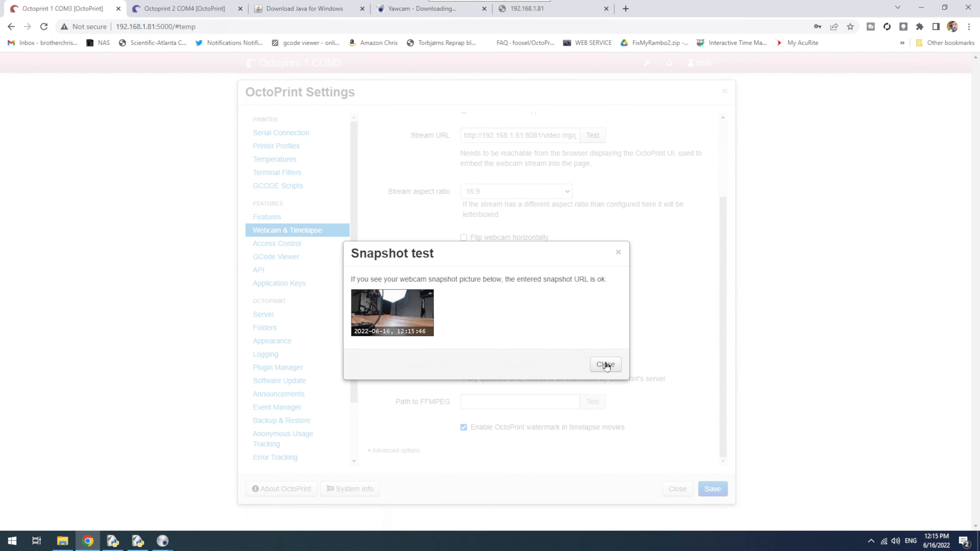
left_click(606, 364)
Step: Download the ffmpeg-git-essentials.7z build from gyan.dev and extract it with 7-Zip to its own folder in Downloads
left_click(513, 397)
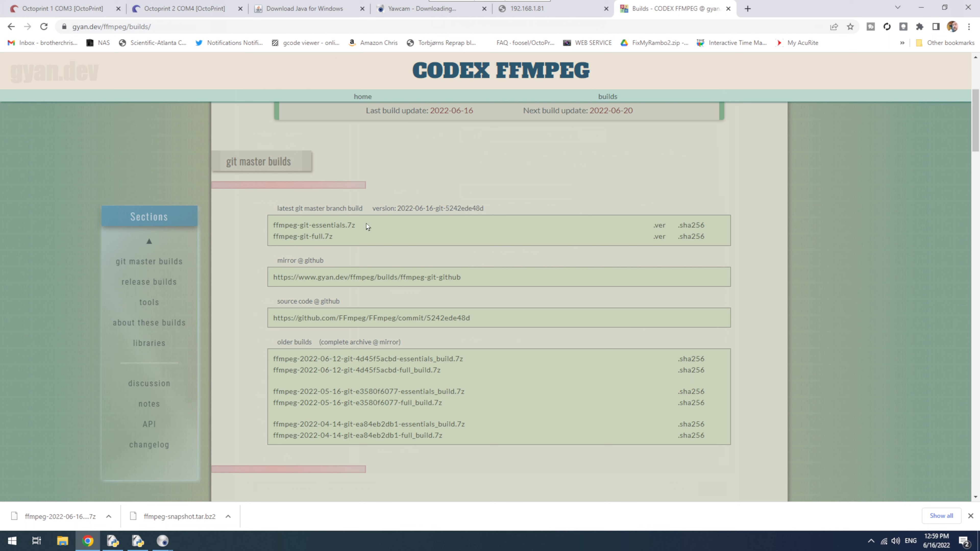
left_click(342, 229)
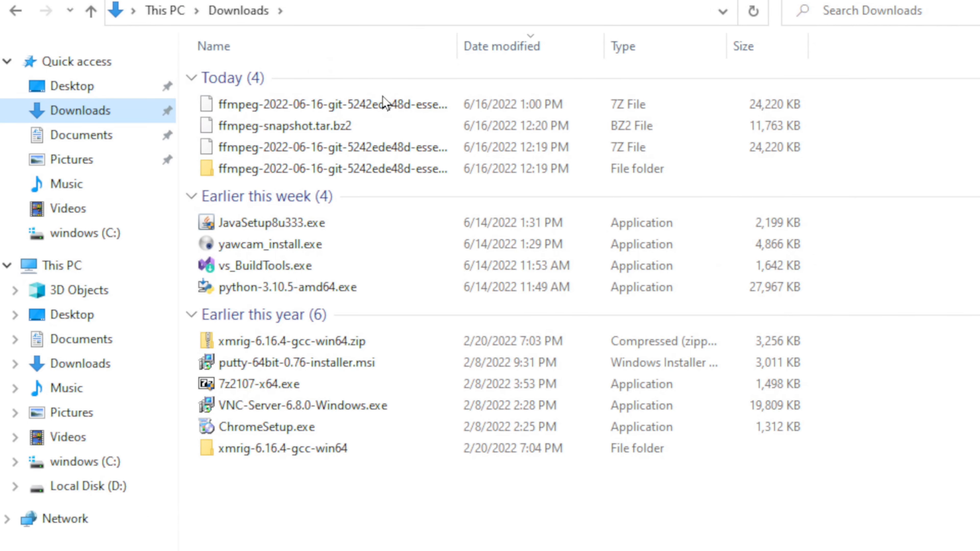
right_click(331, 111)
mouse_move(281, 135)
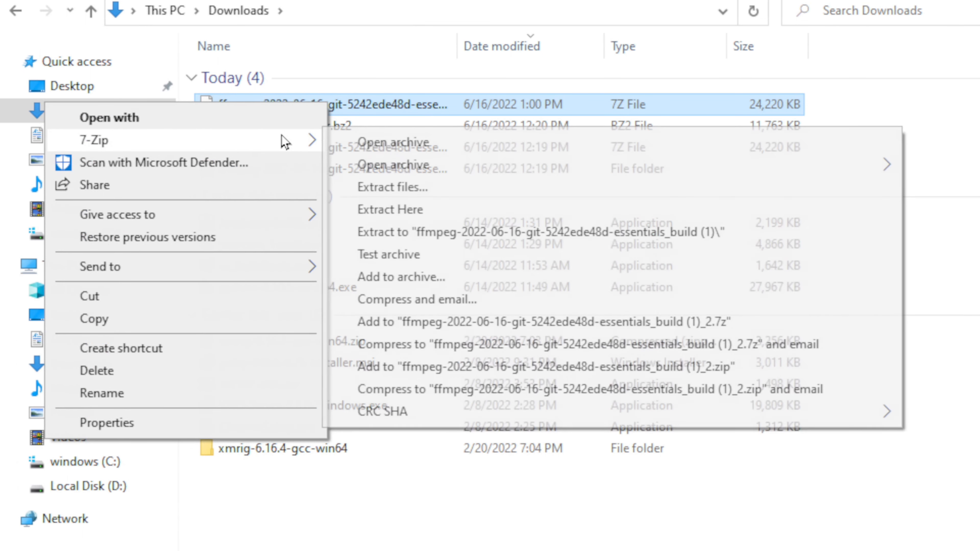
left_click(494, 236)
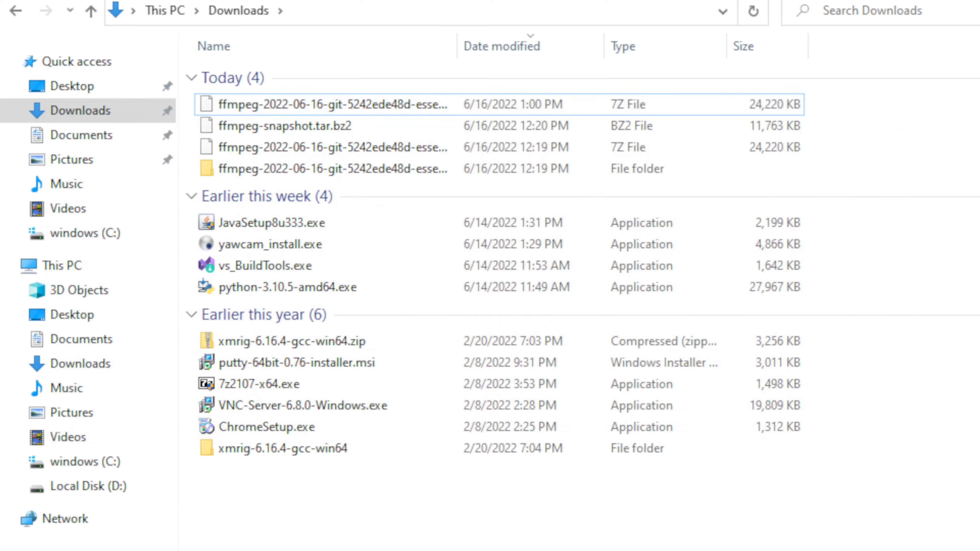
Step: Look inside the extracted FFmpeg folder's bin subfolder for ffmpeg.exe and return to Downloads
left_click(328, 170)
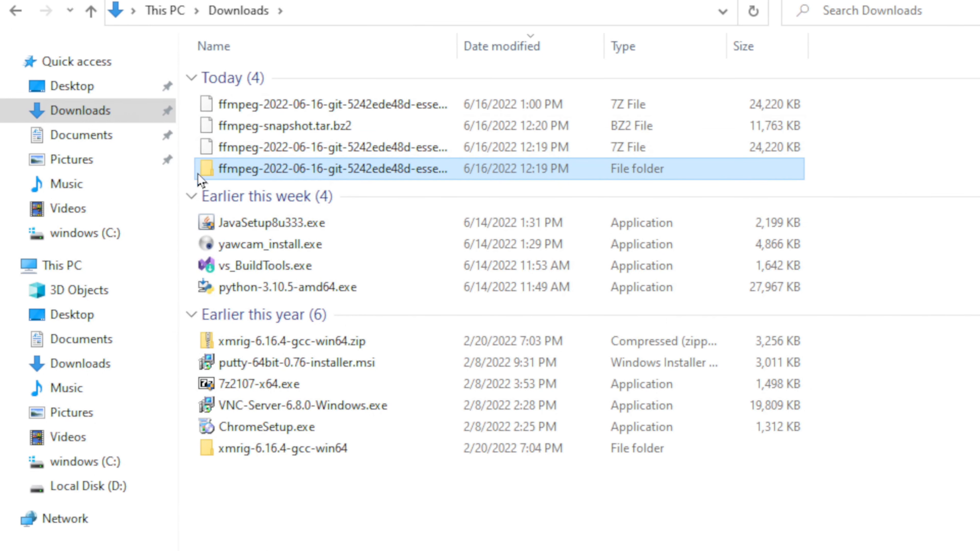
double_click(256, 174)
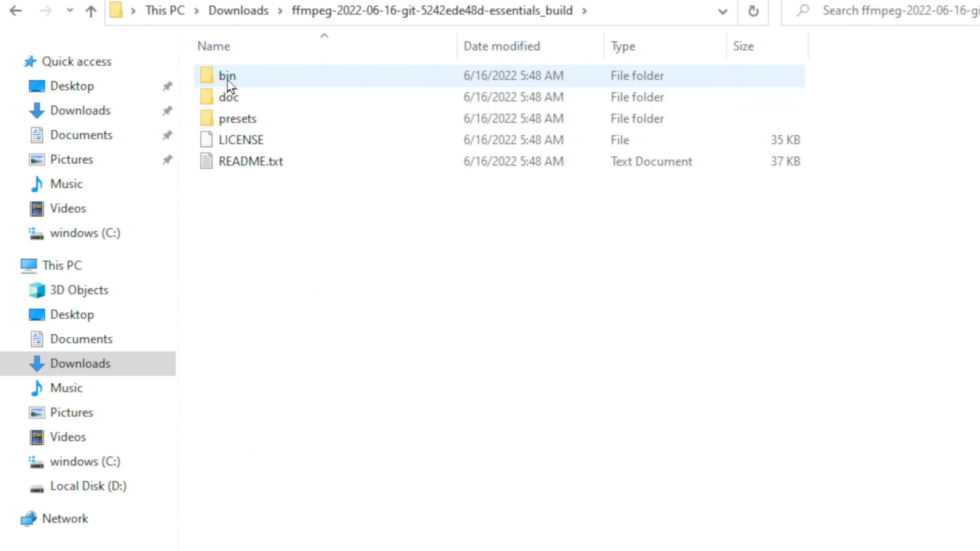
double_click(228, 77)
left_click(309, 86)
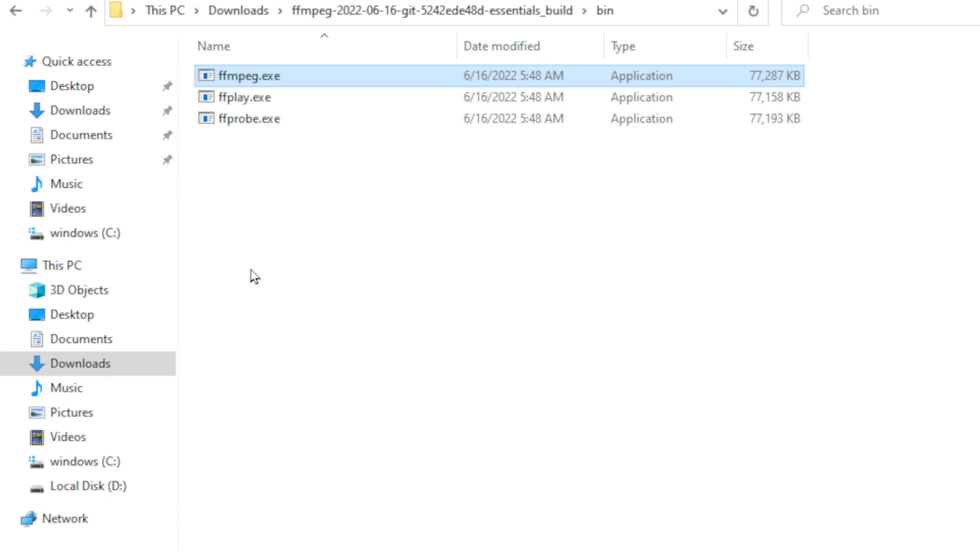
left_click(89, 19)
left_click(90, 20)
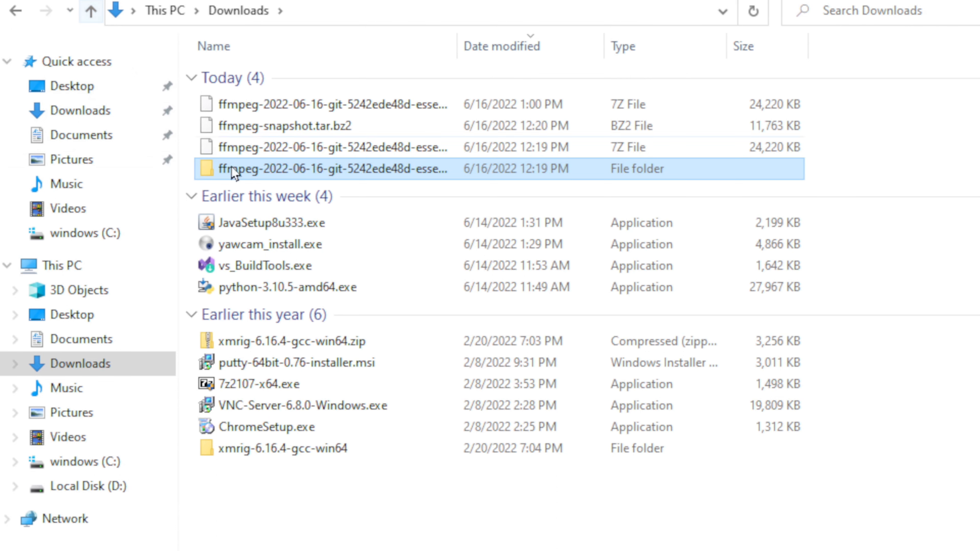
Step: Rename the extracted FFmpeg essentials build folder in Downloads as ffmpeg
key("F2")
key("End")
key("BackSpace")
key("BackSpace")
key("BackSpace")
key("BackSpace")
key("BackSpace")
key("BackSpace")
key("BackSpace")
key("BackSpace")
key("BackSpace")
key("BackSpace")
key("BackSpace")
key("BackSpace")
key("BackSpace")
key("BackSpace")
key("BackSpace")
key("BackSpace")
key("BackSpace")
key("BackSpace")
key("BackSpace")
key("BackSpace")
key("BackSpace")
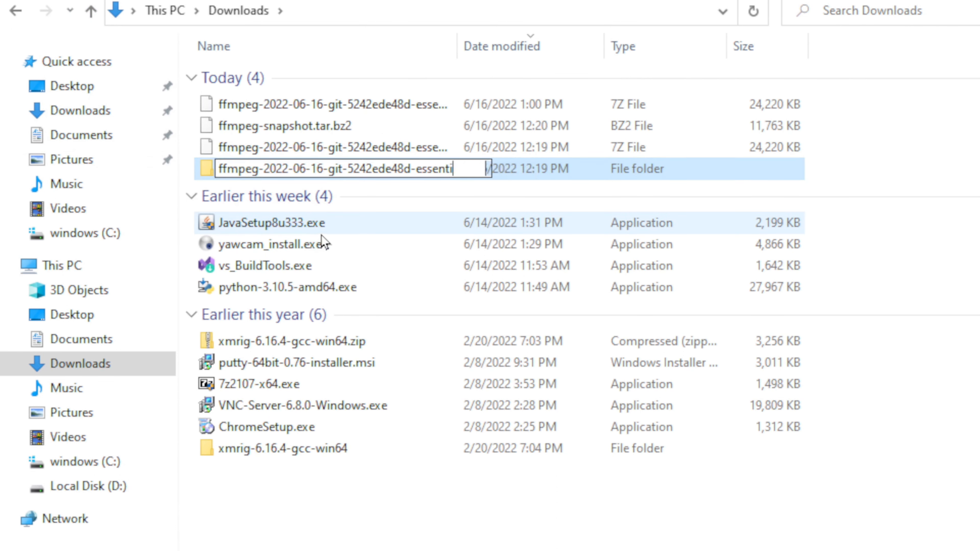
key("BackSpace")
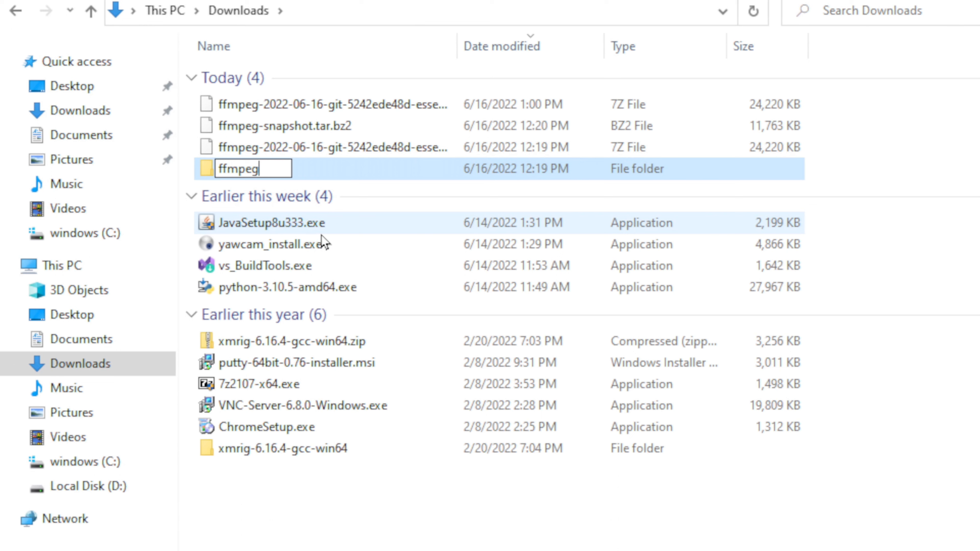
key("Return")
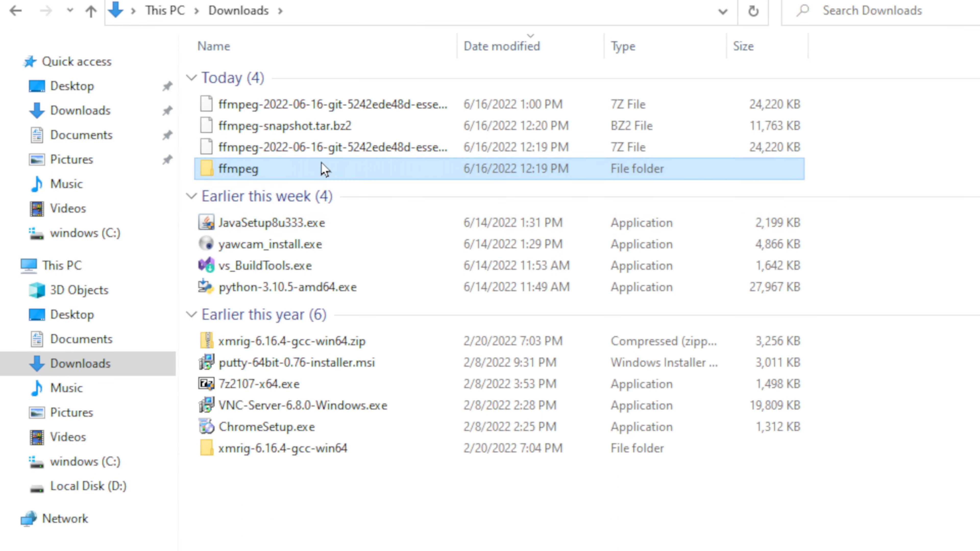
Step: Copy the ffmpeg folder from Downloads into the user's profile folder under C:\Users
right_click(322, 179)
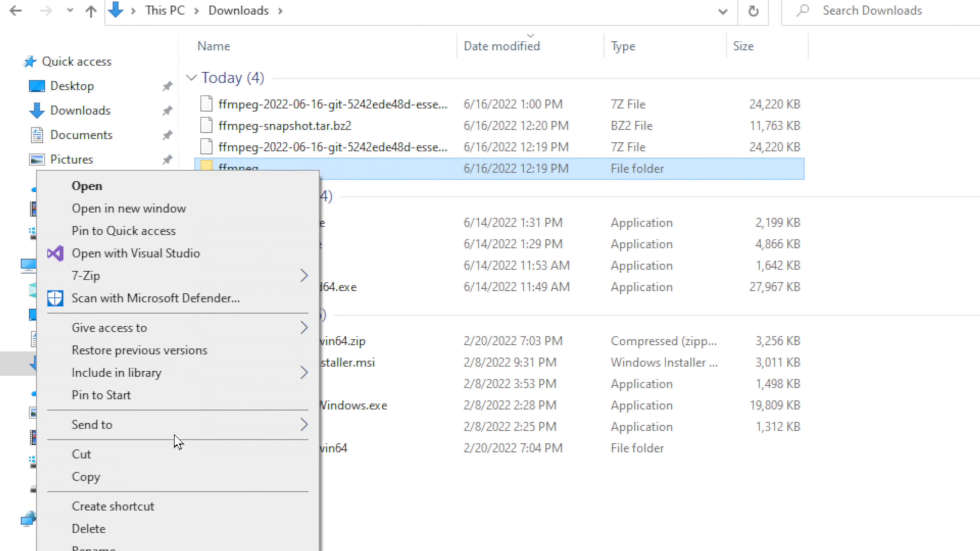
left_click(173, 481)
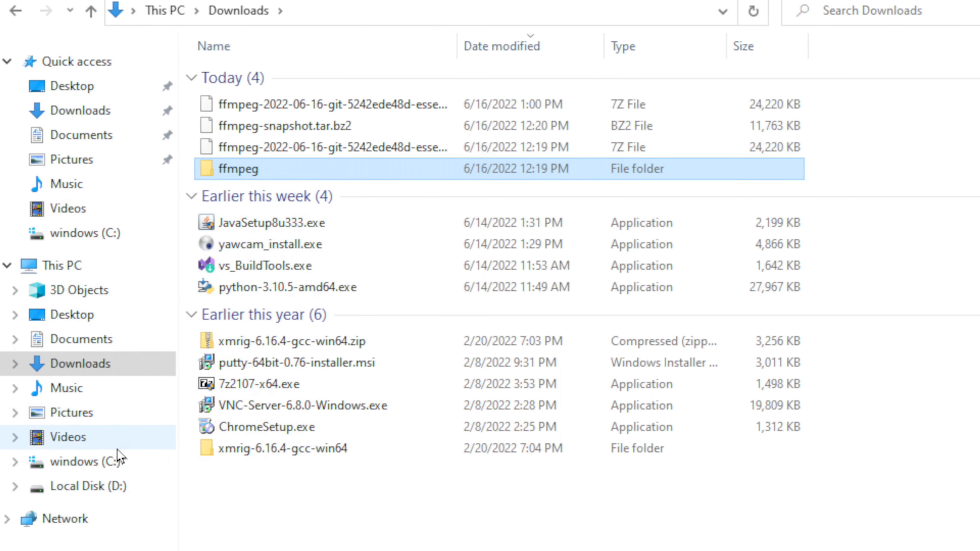
left_click(108, 463)
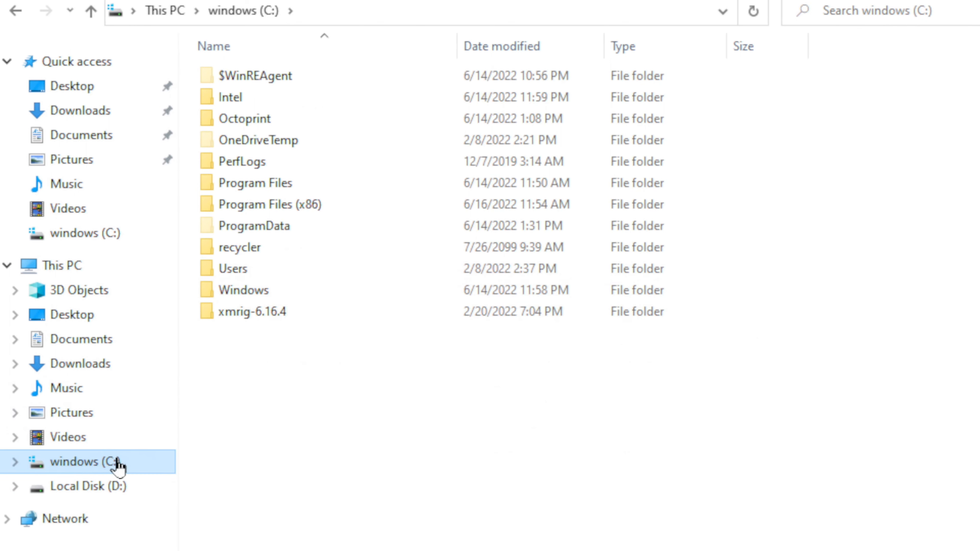
double_click(231, 276)
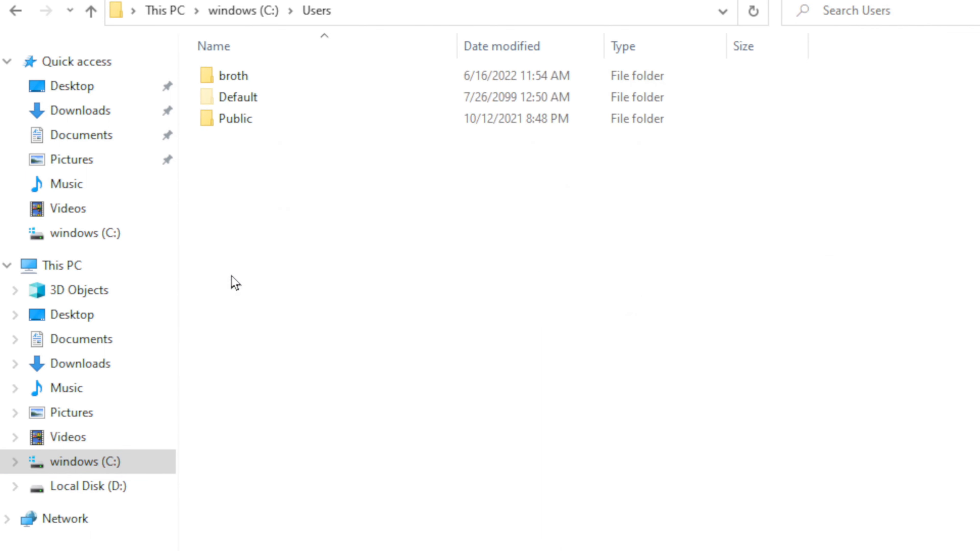
left_click(283, 84)
double_click(283, 84)
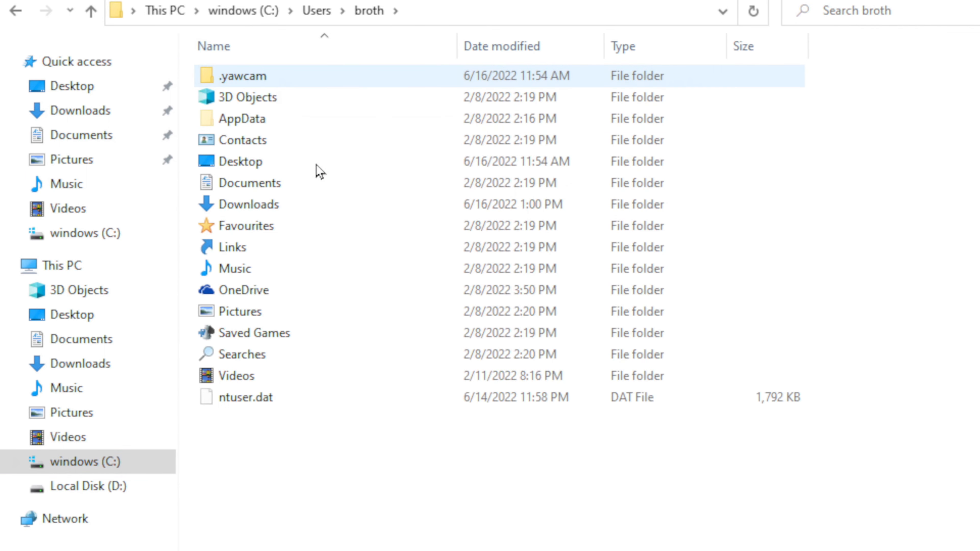
right_click(503, 476)
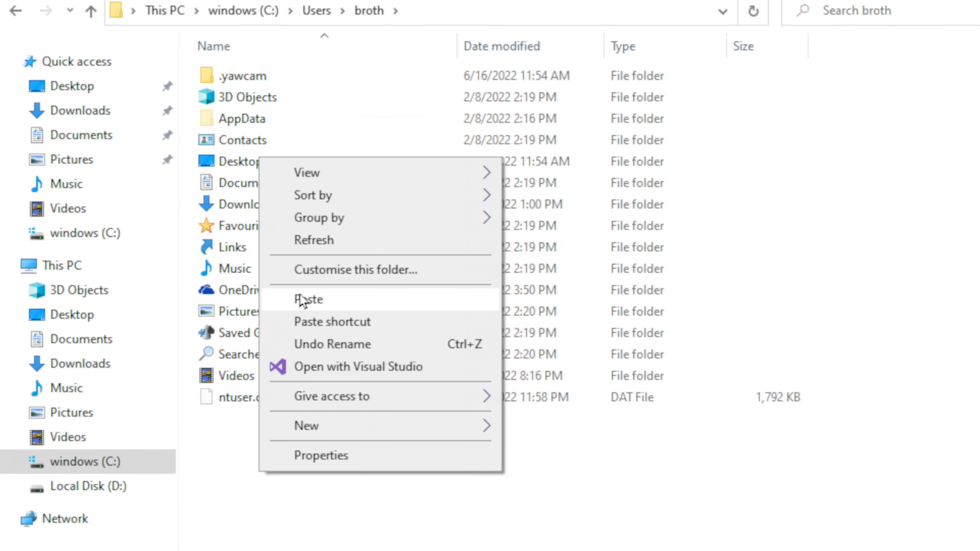
left_click(307, 299)
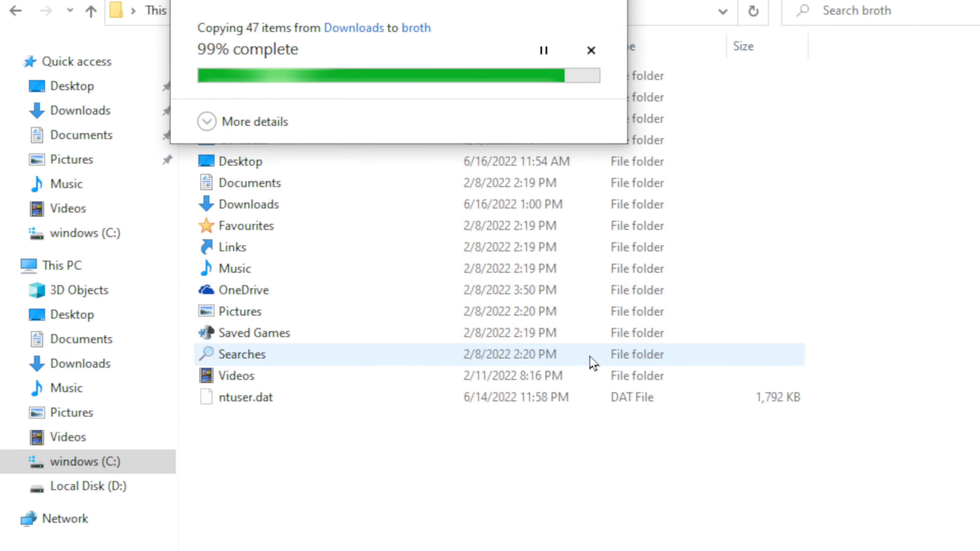
Step: Open the ffmpeg folder in the user's profile folder and copy its full path
double_click(394, 255)
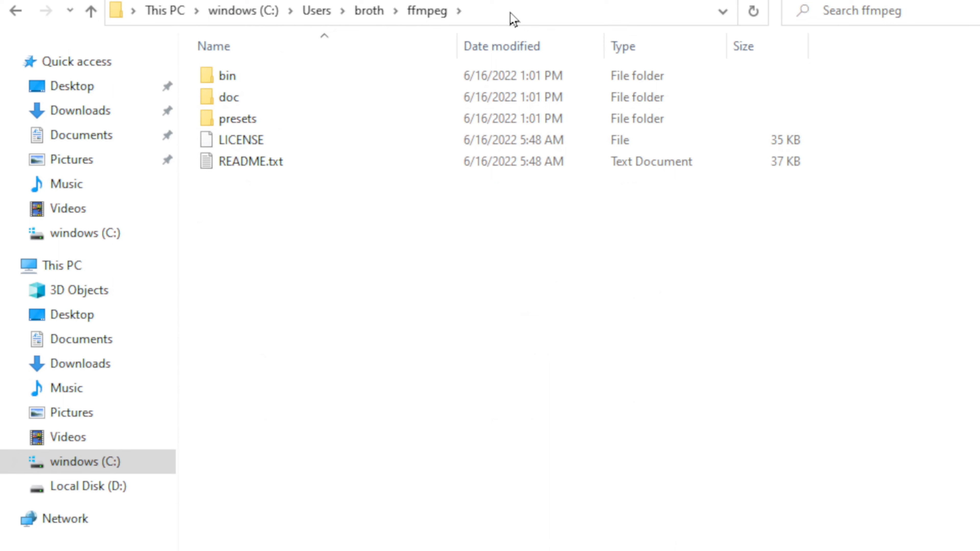
left_click(451, 16)
right_click(247, 12)
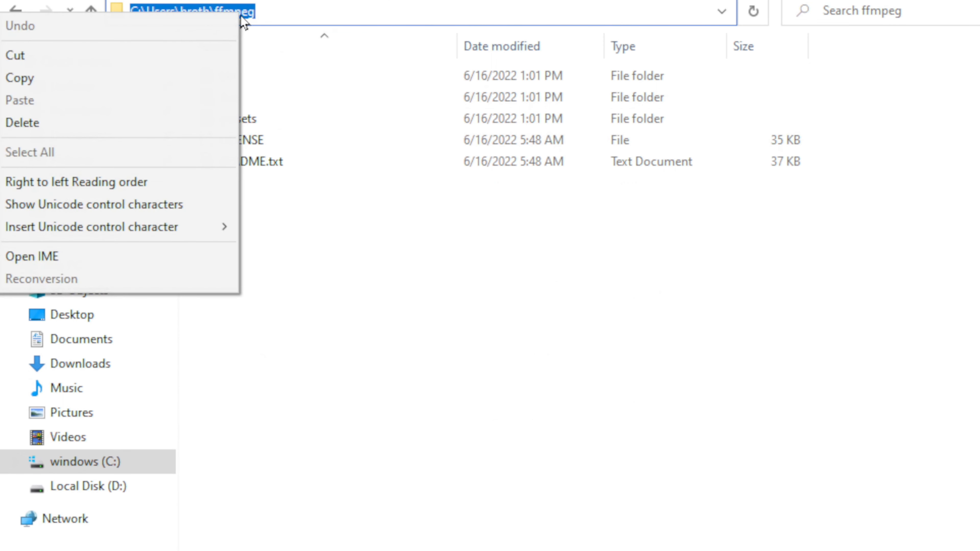
left_click(128, 79)
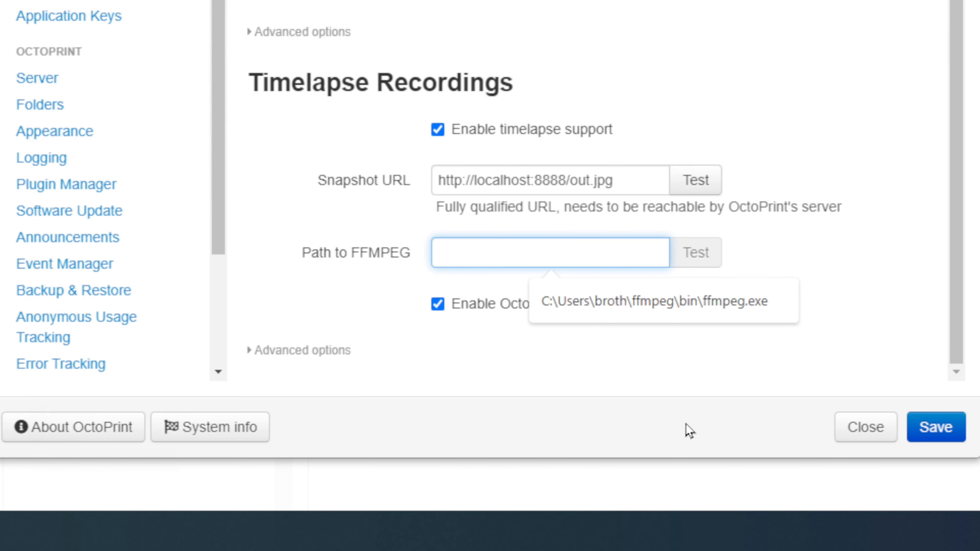
Step: Set OctoPrint's Path to FFMPEG to the copied folder path followed by \bin\ffmpeg.exe, test it, and save the settings
key("ctrl+v")
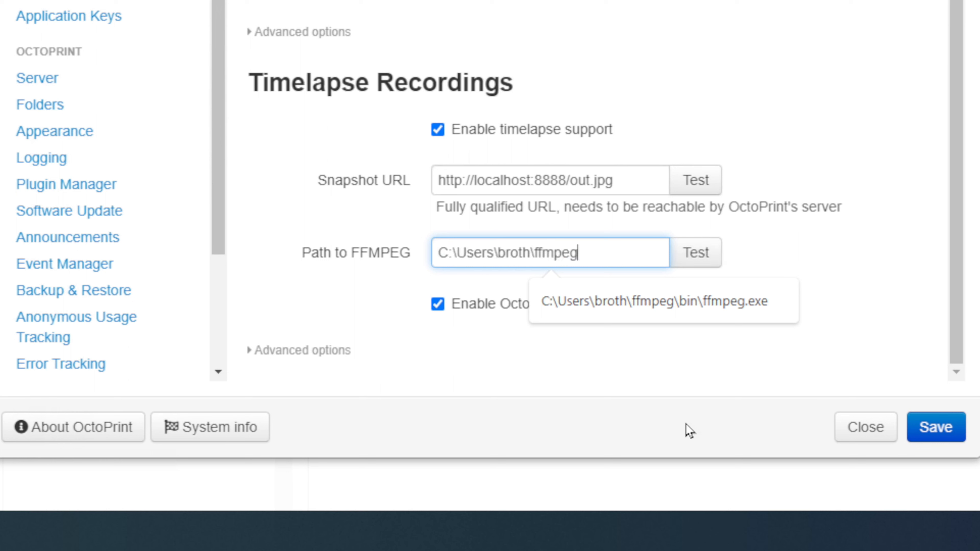
type("\\bin")
type("\\")
type("ffmpeg")
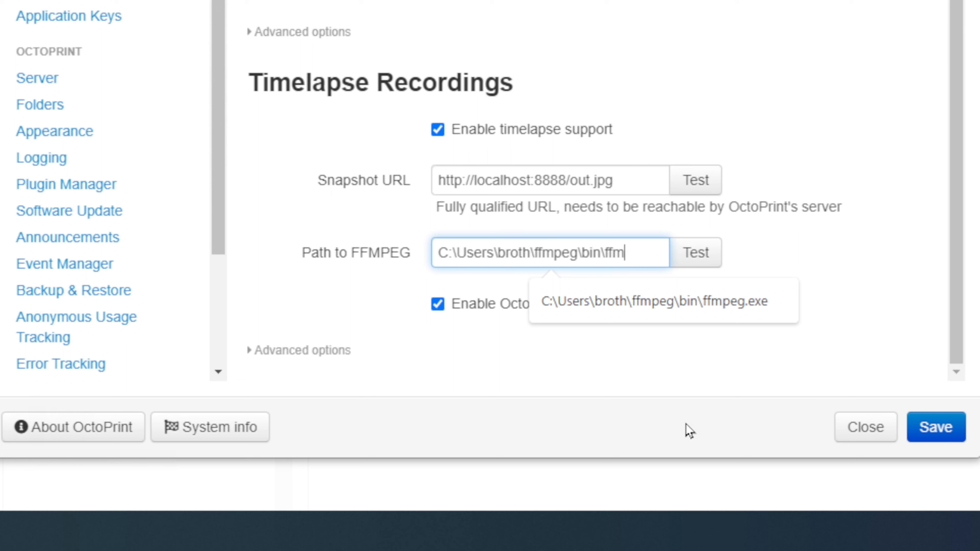
type(".eb")
key("BackSpace")
type("xz")
key("BackSpace")
type("e")
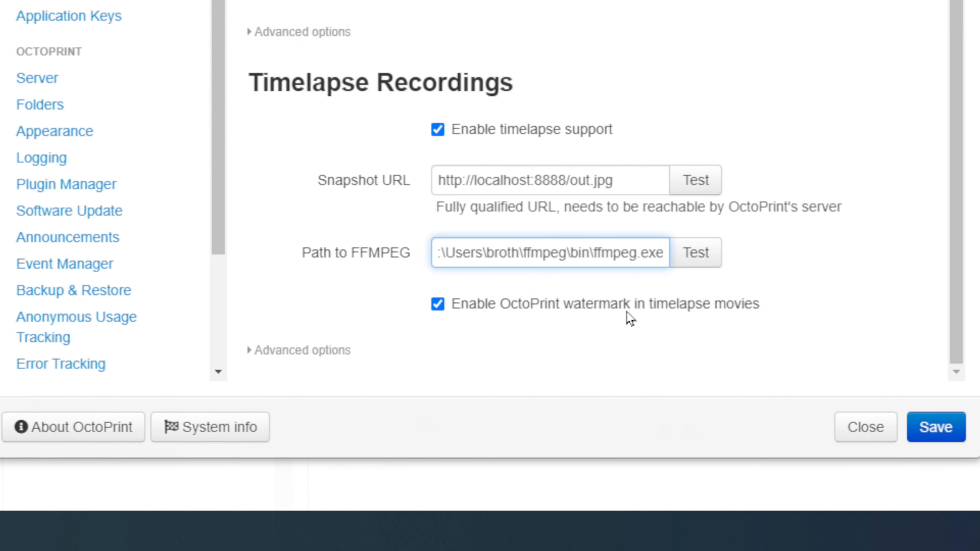
left_click(686, 253)
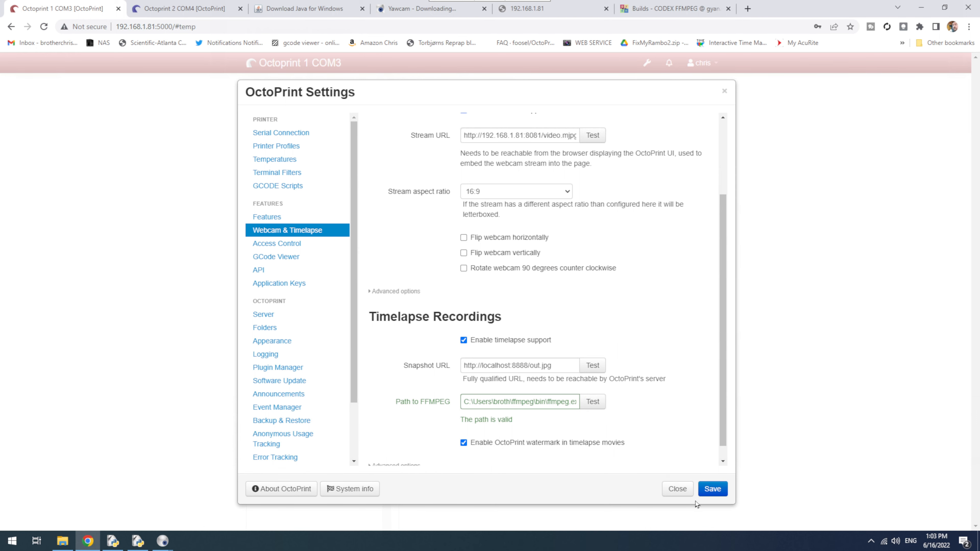
left_click(718, 493)
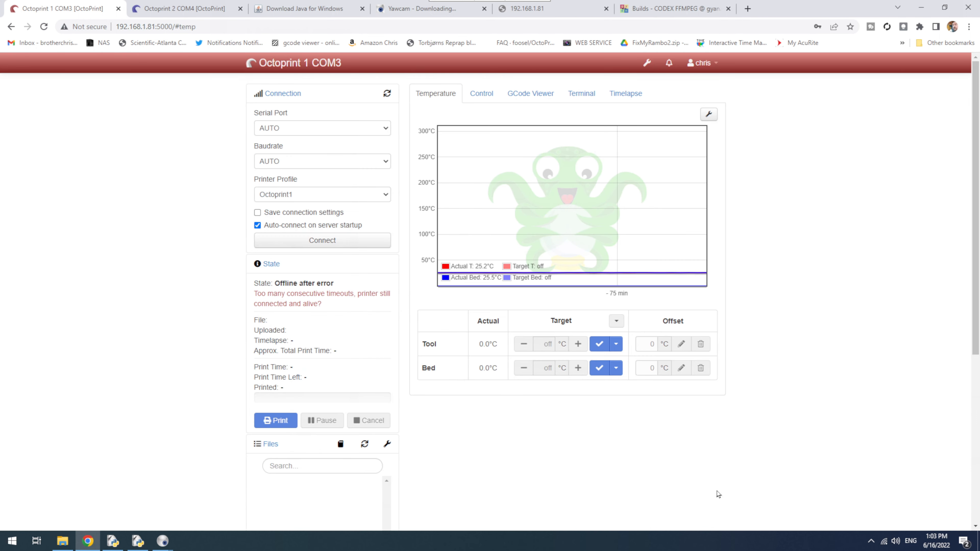
Step: View the webcam stream with Octoprint 1's printer controls and close the remote desktop session
left_click(480, 94)
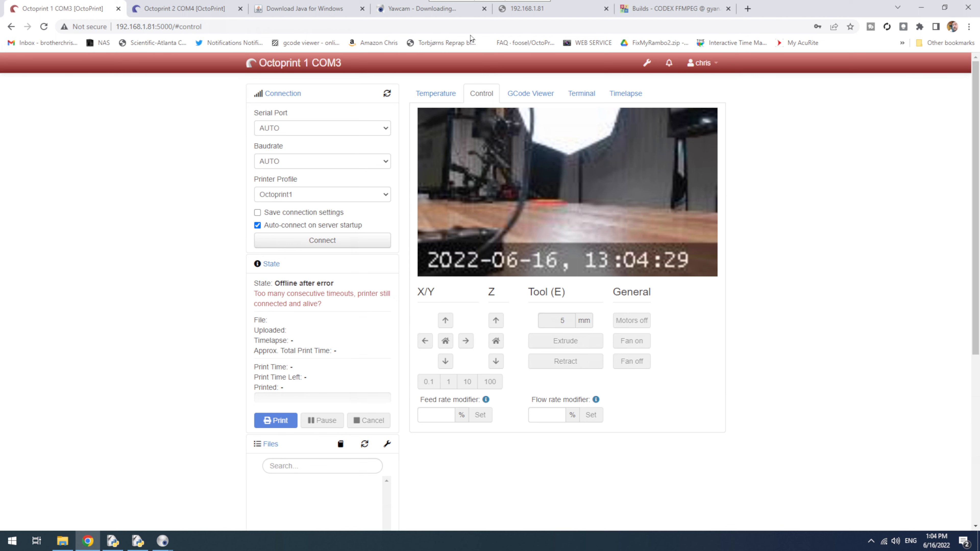
mouse_move(467, 7)
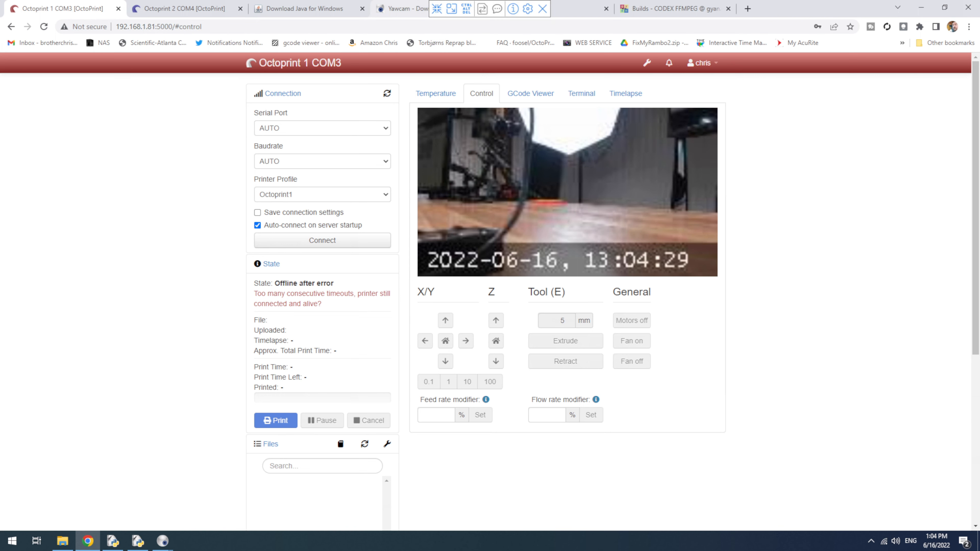
left_click(542, 8)
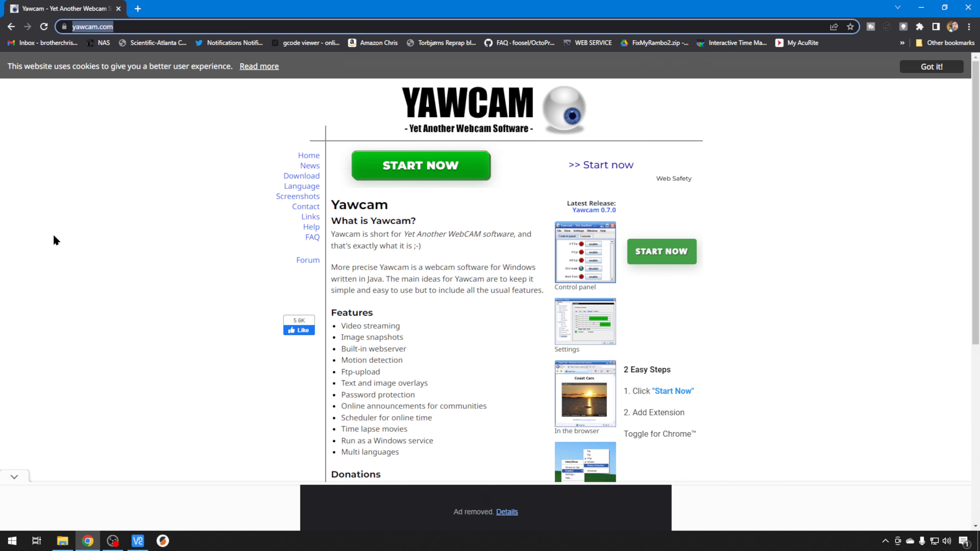
Step: Load Octoprint 1's login page at 192.168.1.81:5000 in the local computer's Chrome
type("192.168.1.170")
key("BackSpace")
key("BackSpace")
key("BackSpace")
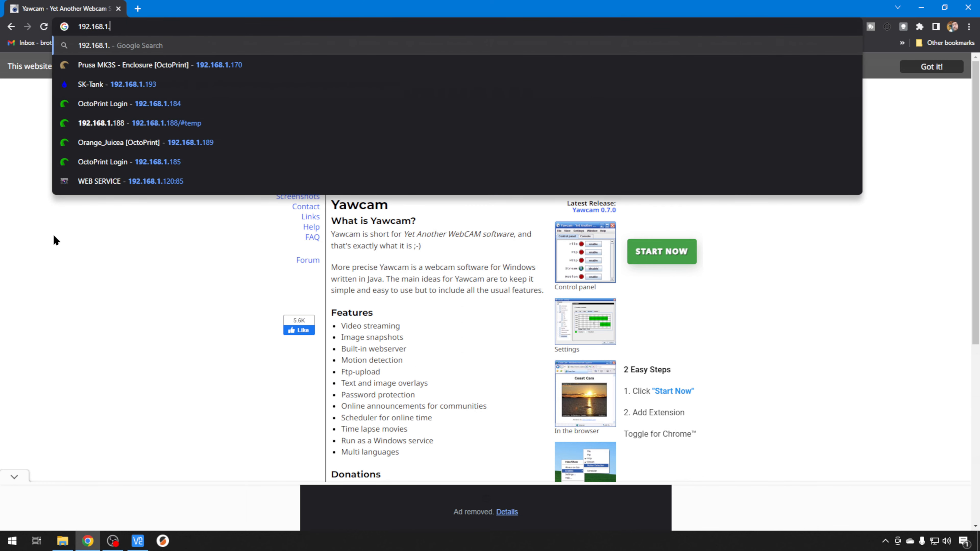
type("81")
key("Return")
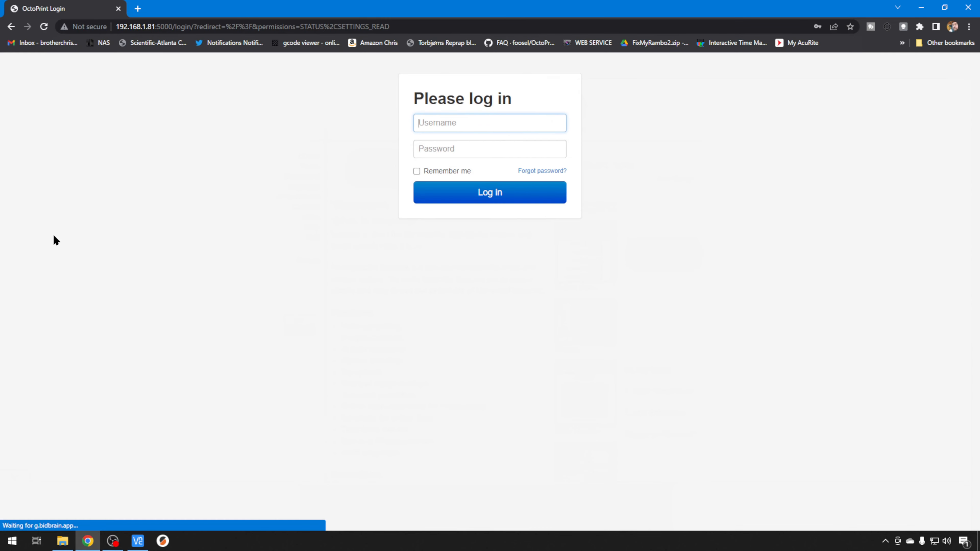
Step: Log in to Octoprint 1 with the saved username and password, and view the webcam stream with the printer controls
left_click(477, 126)
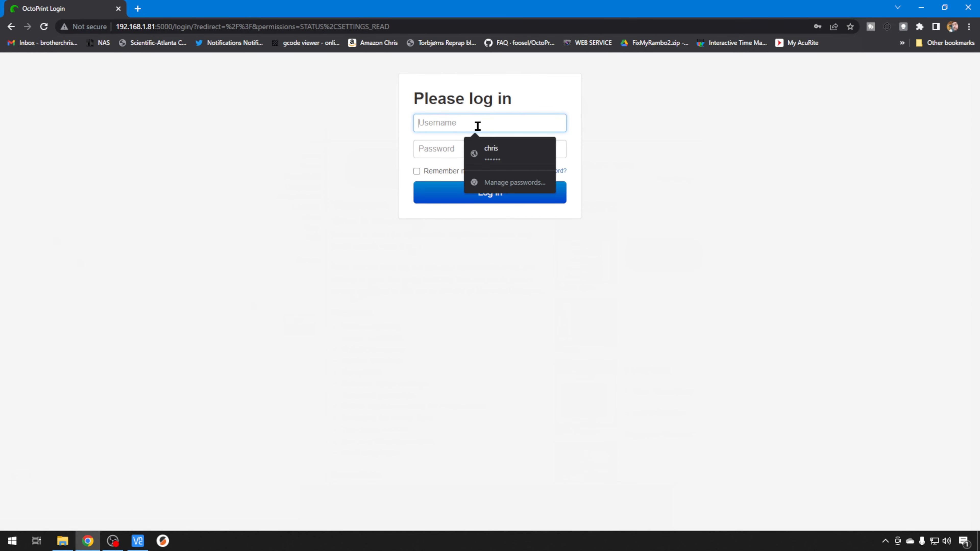
left_click(473, 140)
left_click(490, 193)
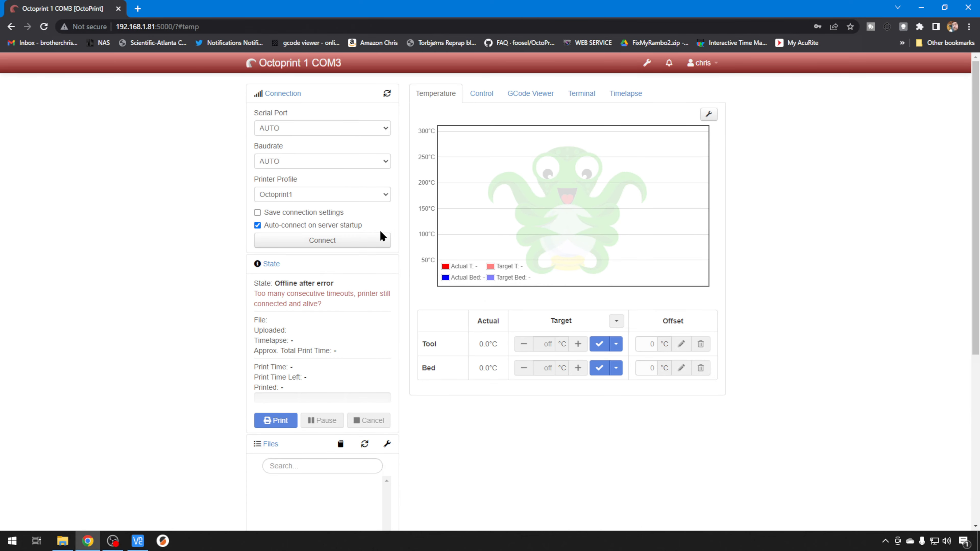
left_click(486, 100)
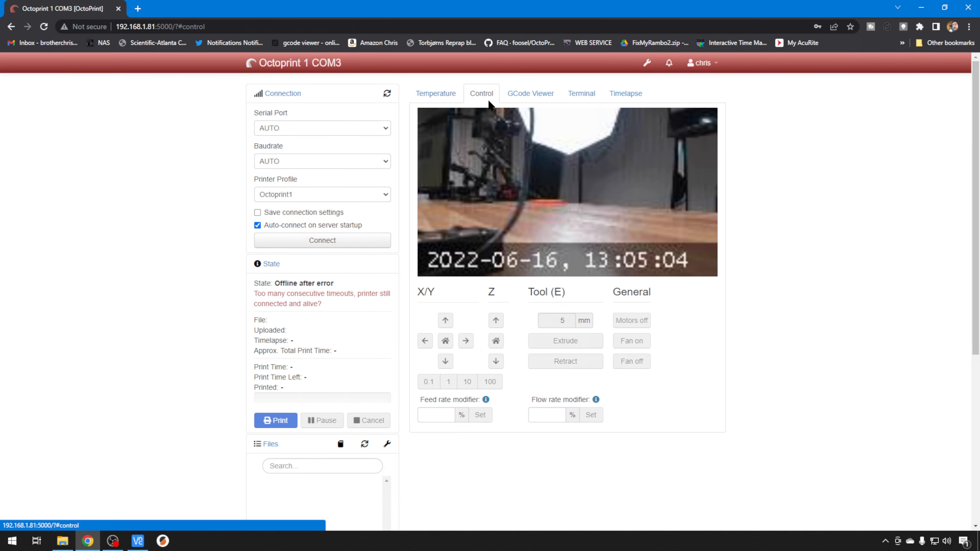